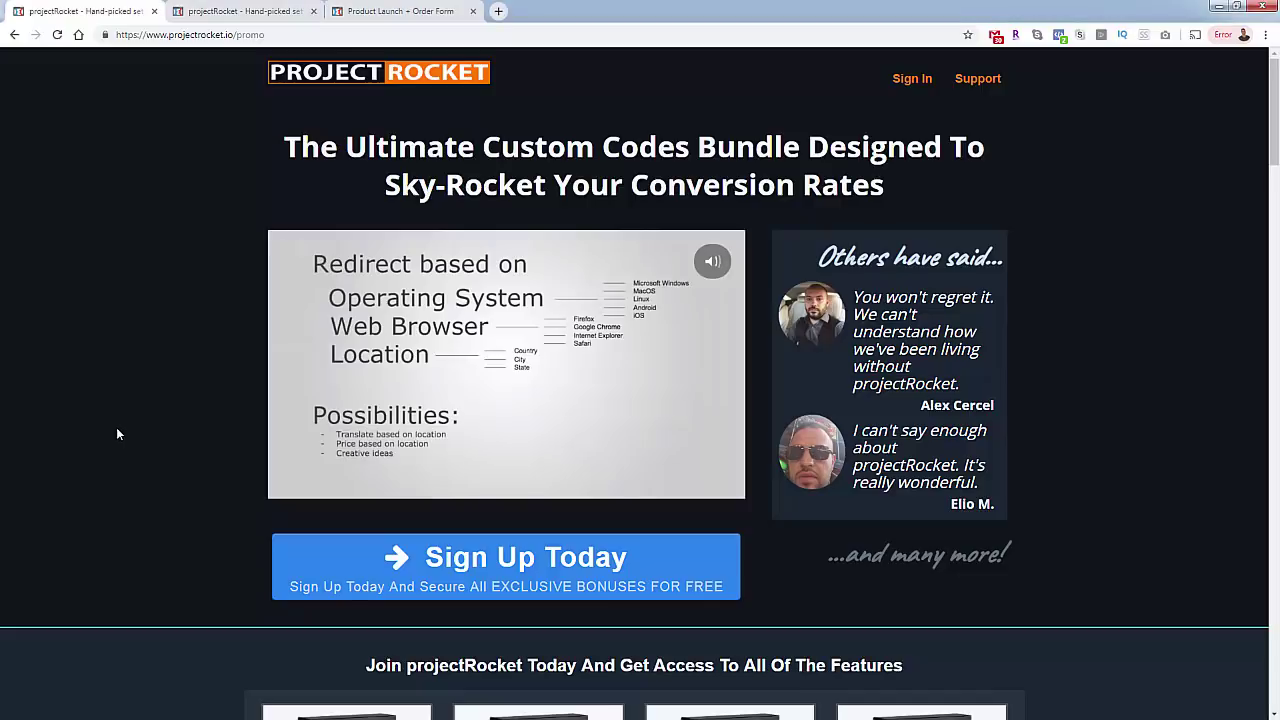
Scroll the projectRocket promo page down to the Address AutoComplete and Geo Location Redirect feature boxes
scroll(117, 432, down, 2)
scroll(117, 433, down, 2)
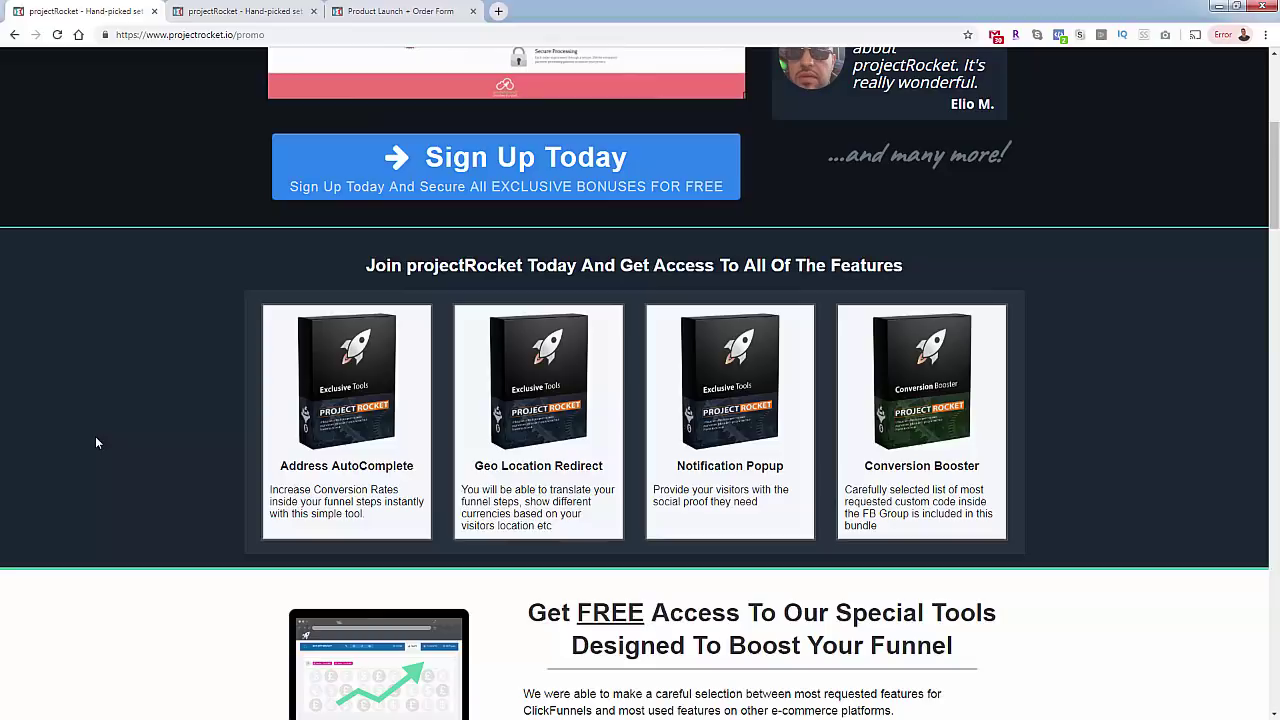
scroll(95, 436, down, 2)
scroll(95, 436, down, 2)
scroll(92, 435, down, 2)
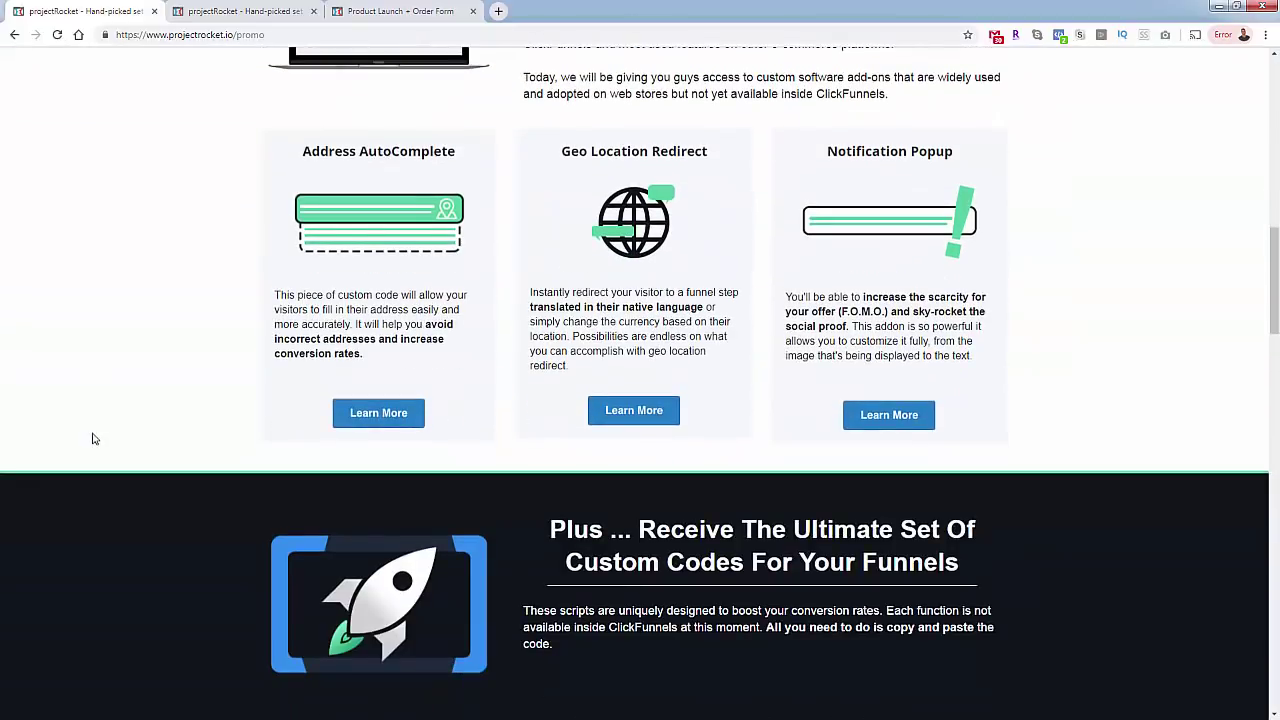
scroll(88, 434, down, 3)
scroll(88, 434, down, 3)
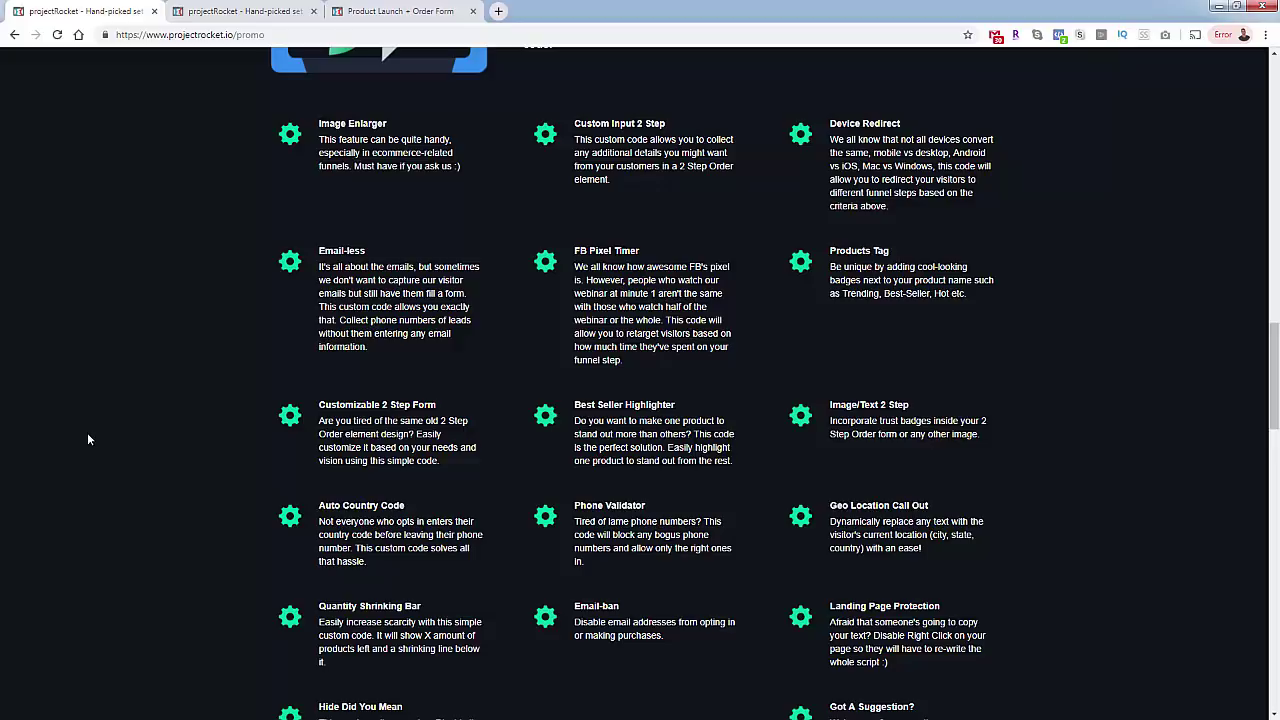
scroll(97, 485, down, 2)
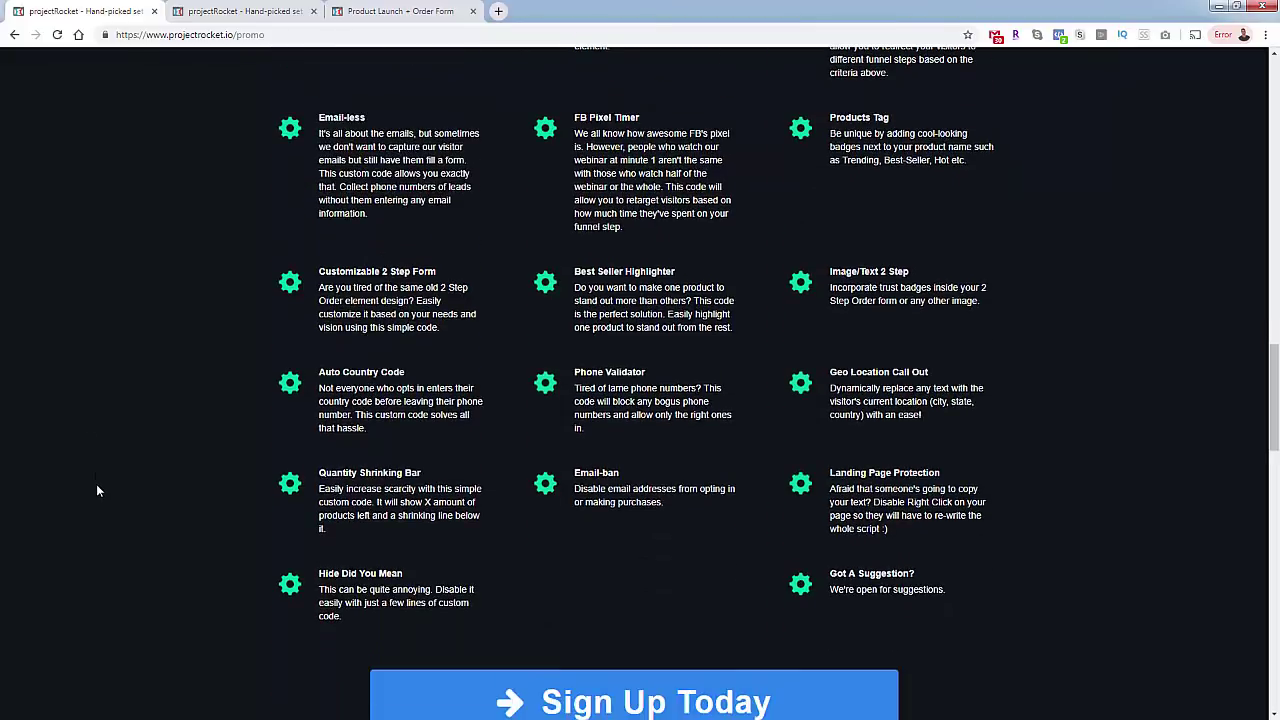
scroll(90, 521, up, 3)
scroll(90, 521, up, 10)
scroll(90, 521, up, 8)
scroll(90, 521, up, 5)
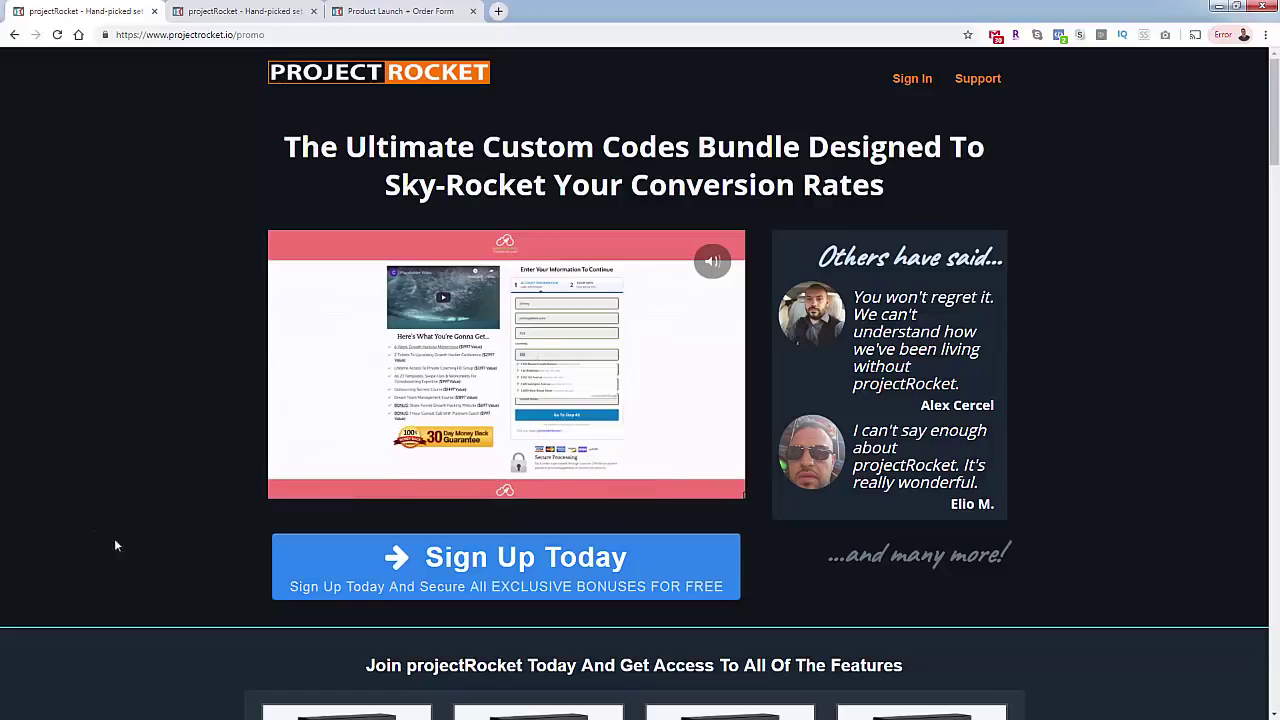
Switch to the projectRocket member area and look over its tool list
click(196, 20)
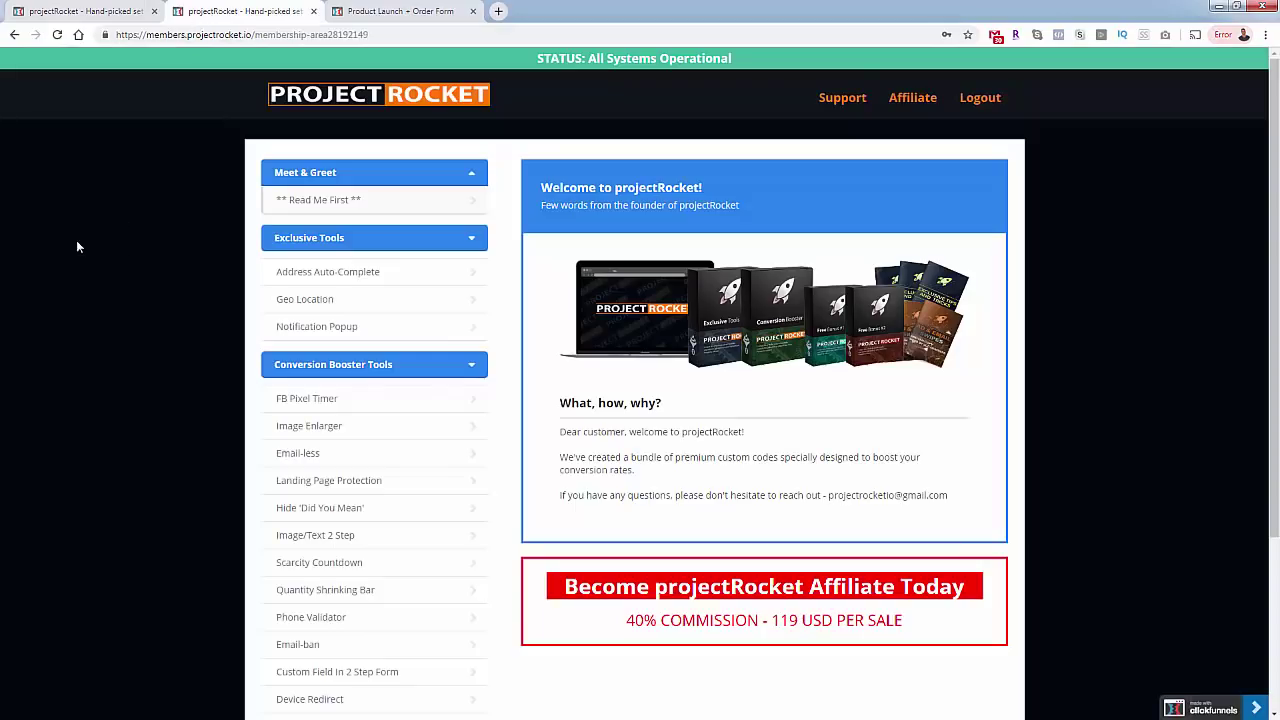
scroll(218, 400, down, 2)
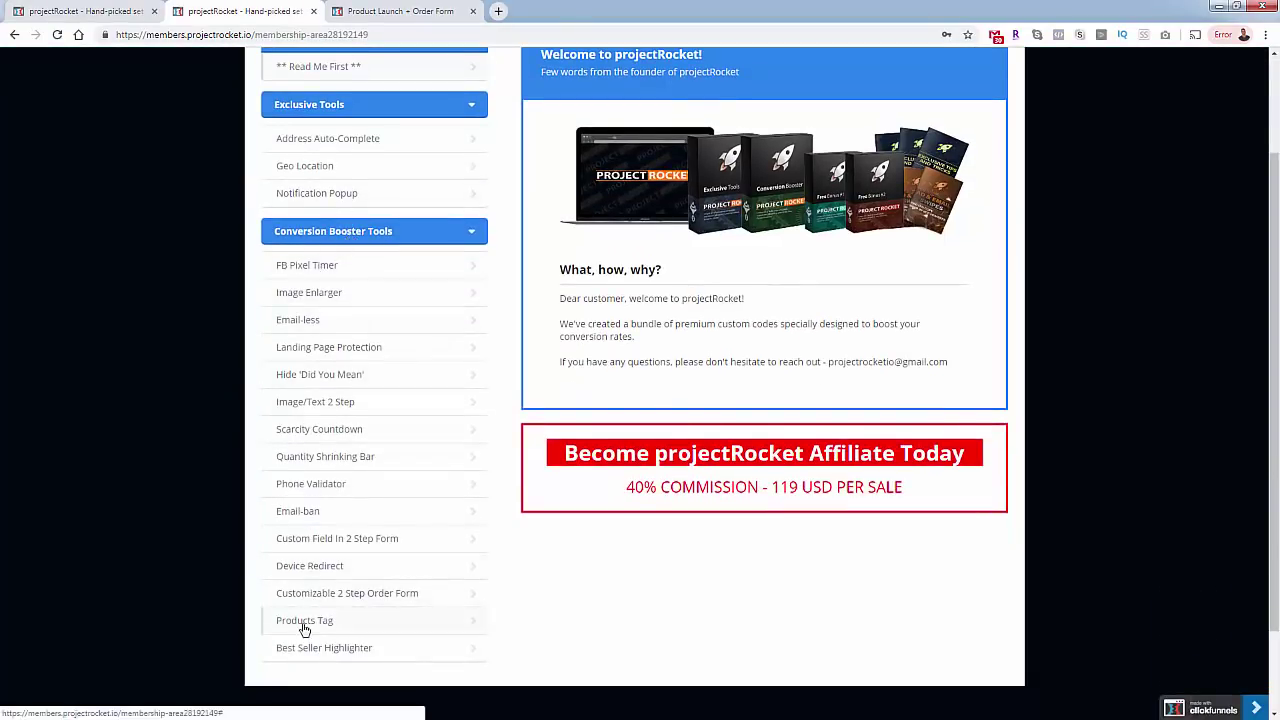
scroll(333, 518, up, 2)
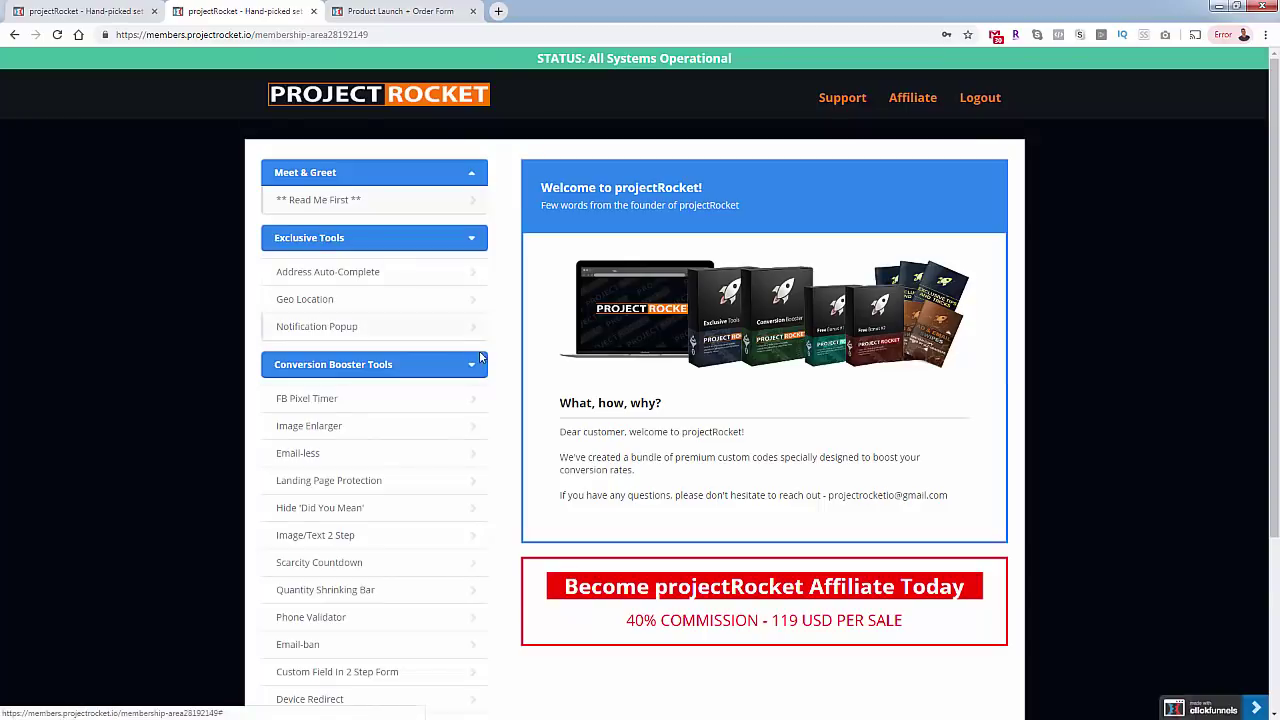
Open the Address Auto-complete lesson and select the initAutocomplete() line of its script
click(371, 281)
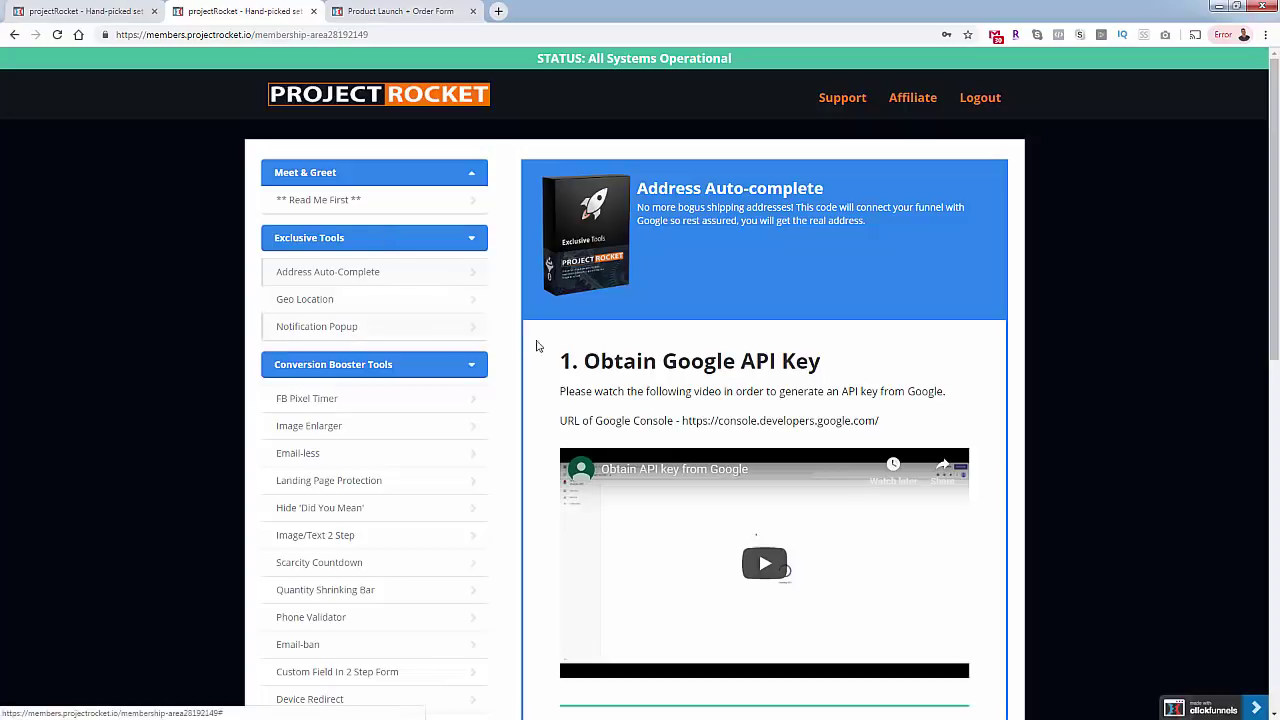
scroll(597, 357, down, 3)
scroll(597, 360, down, 3)
scroll(595, 364, down, 2)
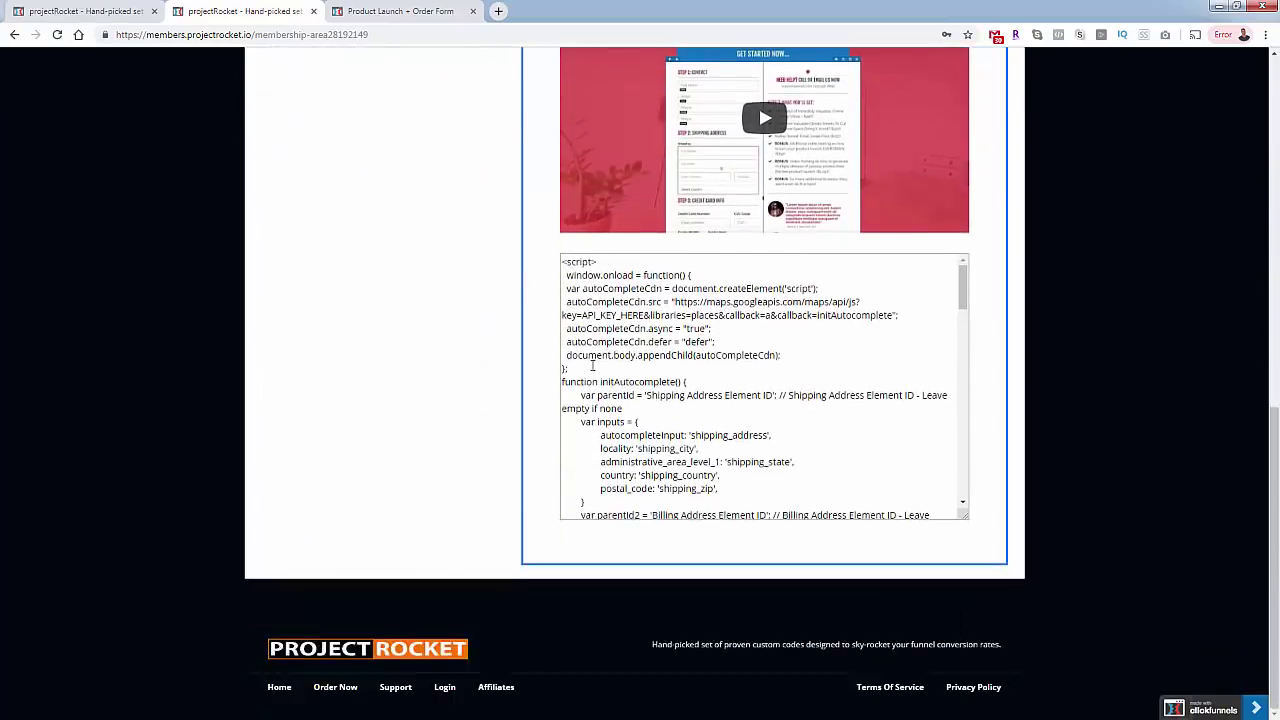
triple_click(743, 377)
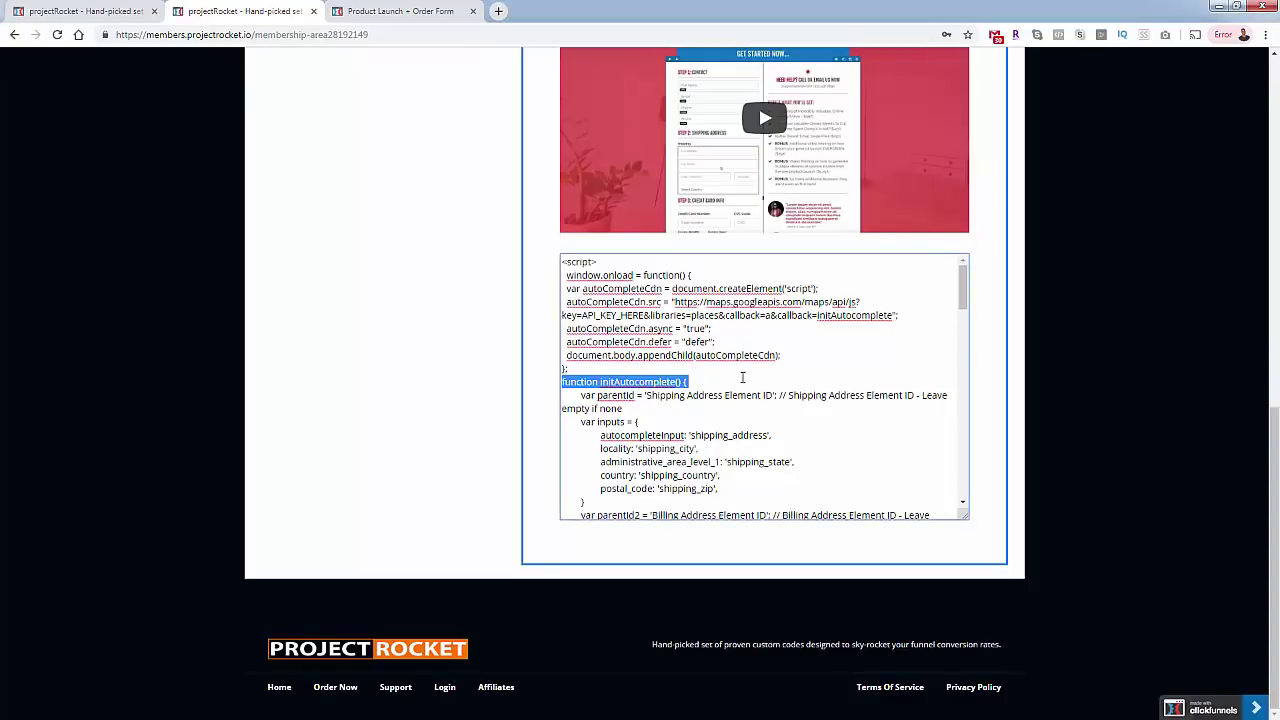
scroll(743, 377, up, 3)
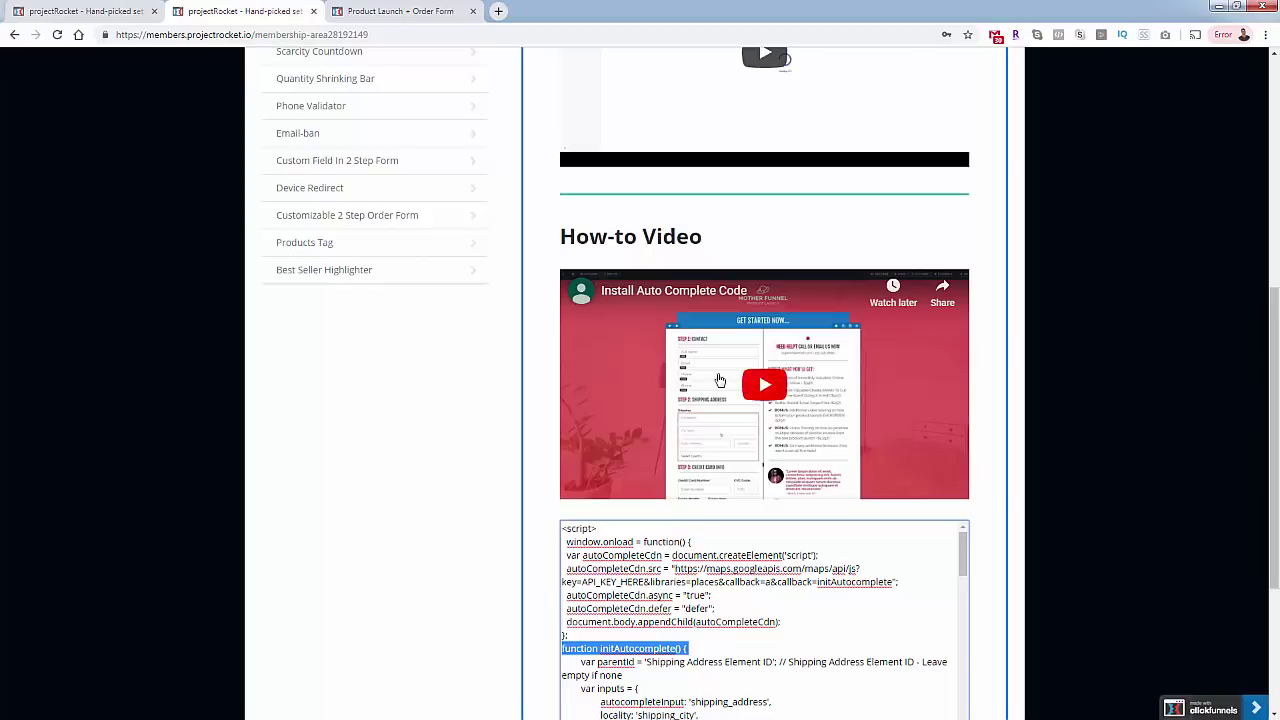
Bring up the live ClickFunnels order form and scroll to its Shipping section
click(406, 14)
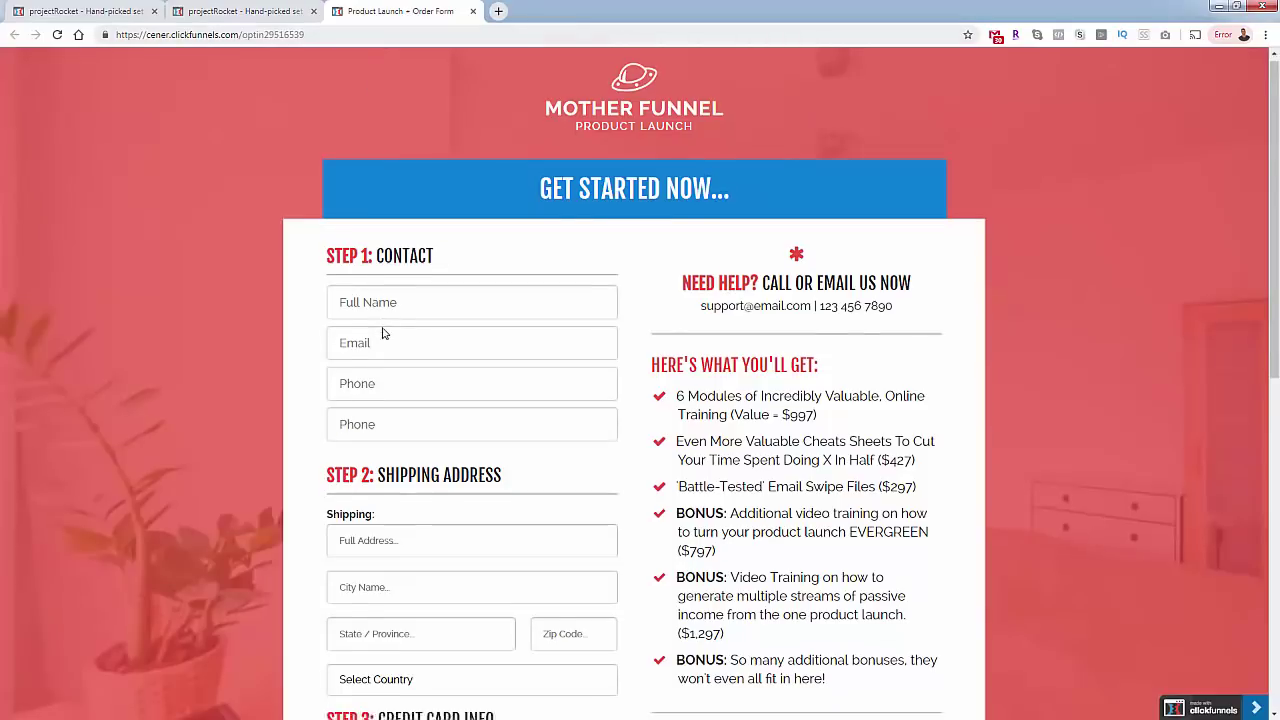
scroll(380, 331, down, 3)
scroll(368, 359, down, 1)
scroll(368, 359, up, 3)
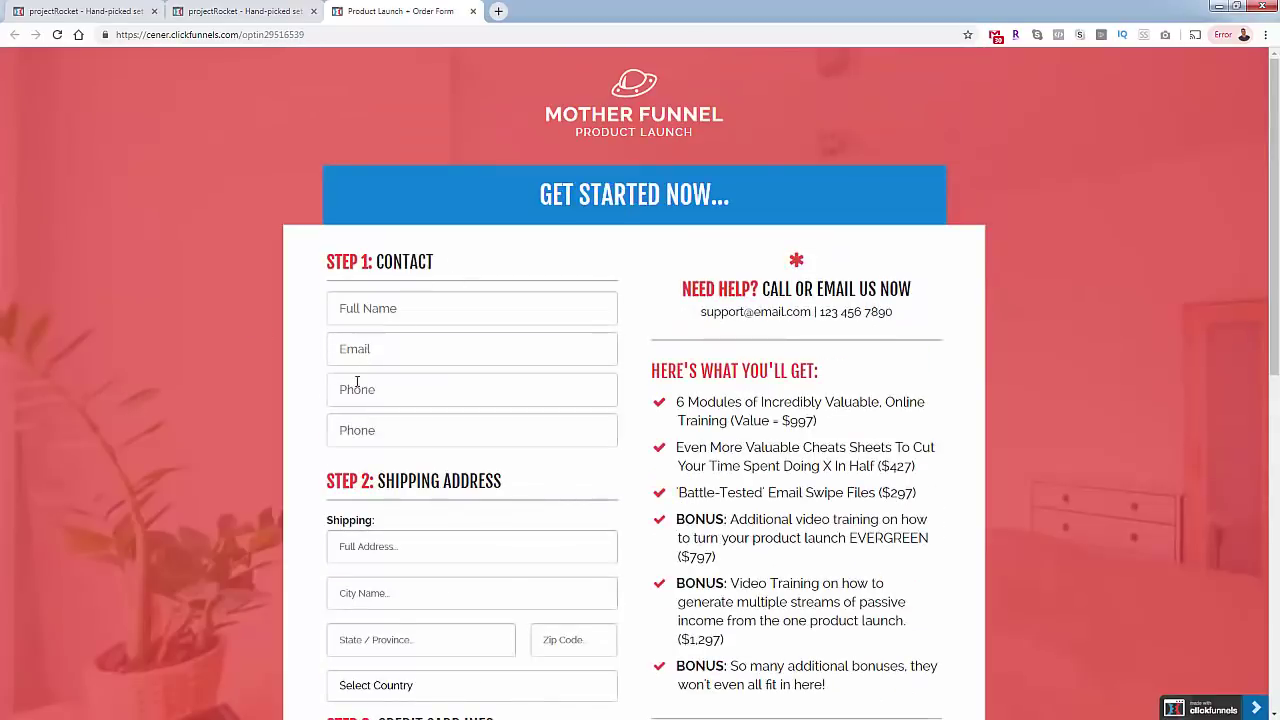
scroll(360, 390, down, 3)
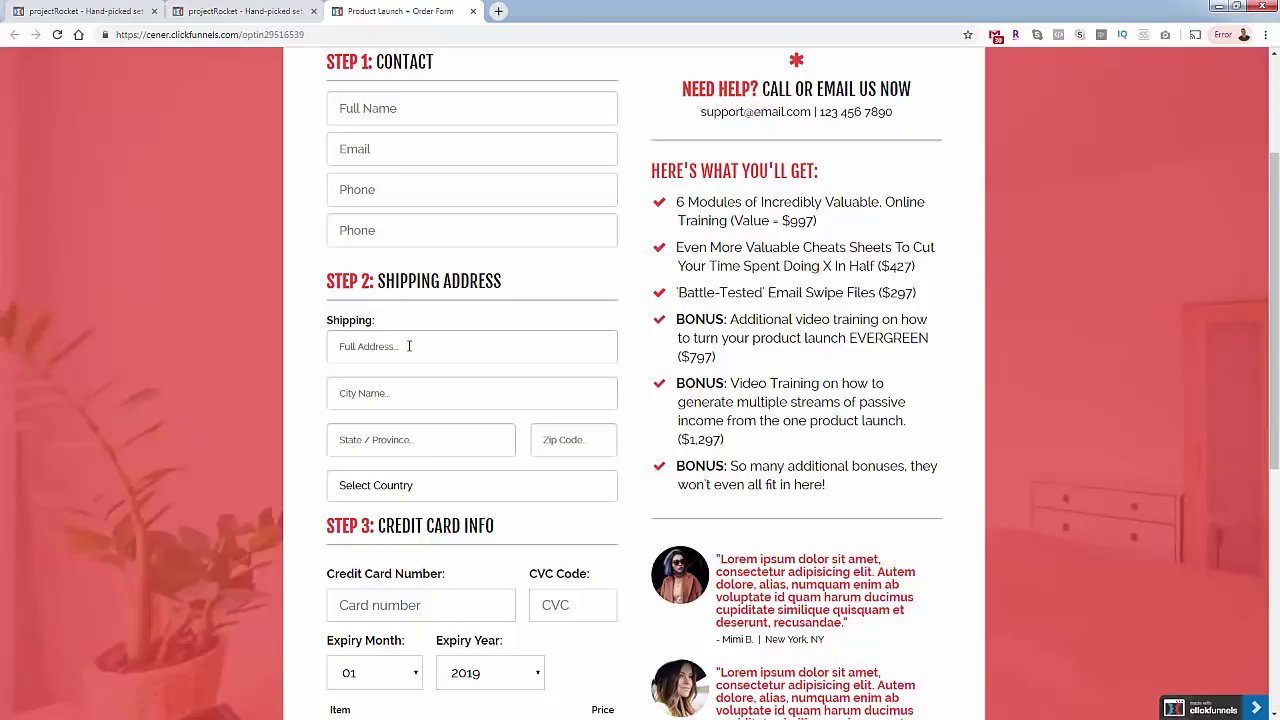
Try shipping addresses 1600 Penns, 123 M, 100 Sesame Road, ending with 100 Rodeo Drive
click(409, 346)
text(1600 Penns)
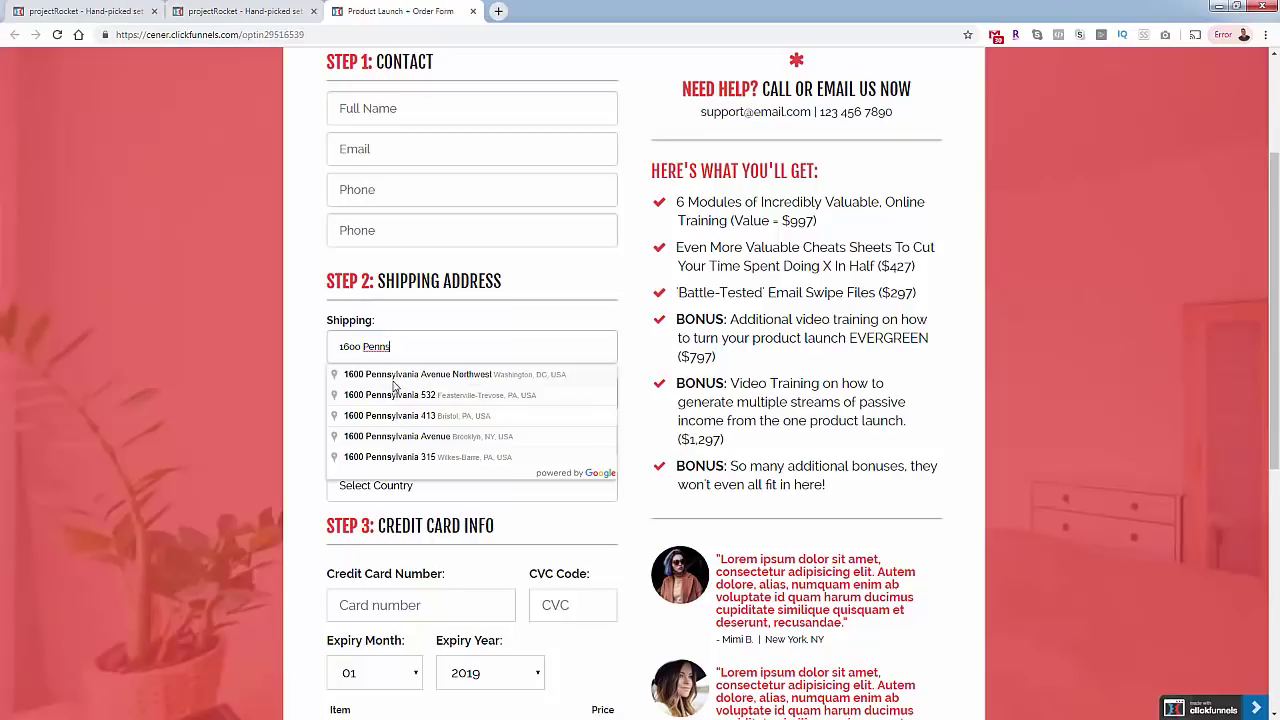
double_click(401, 352)
key(ctrl+a)
text(123 M)
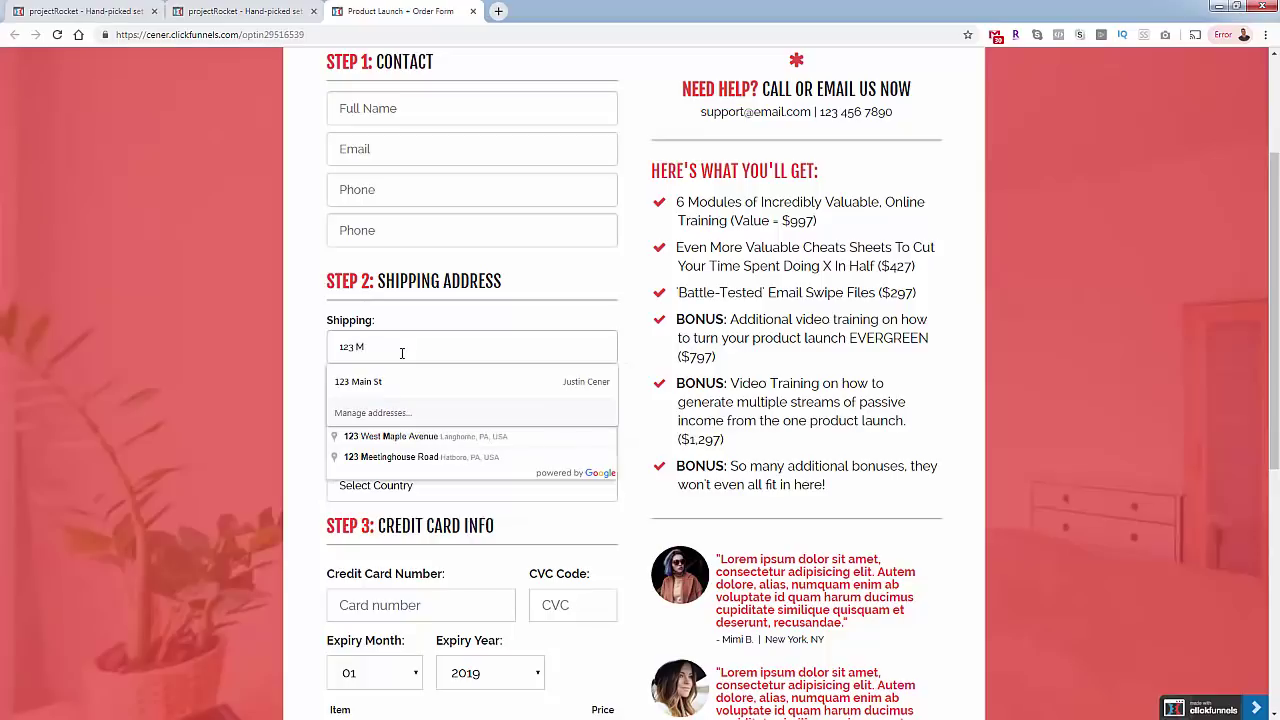
key(ctrl+a)
text(100)
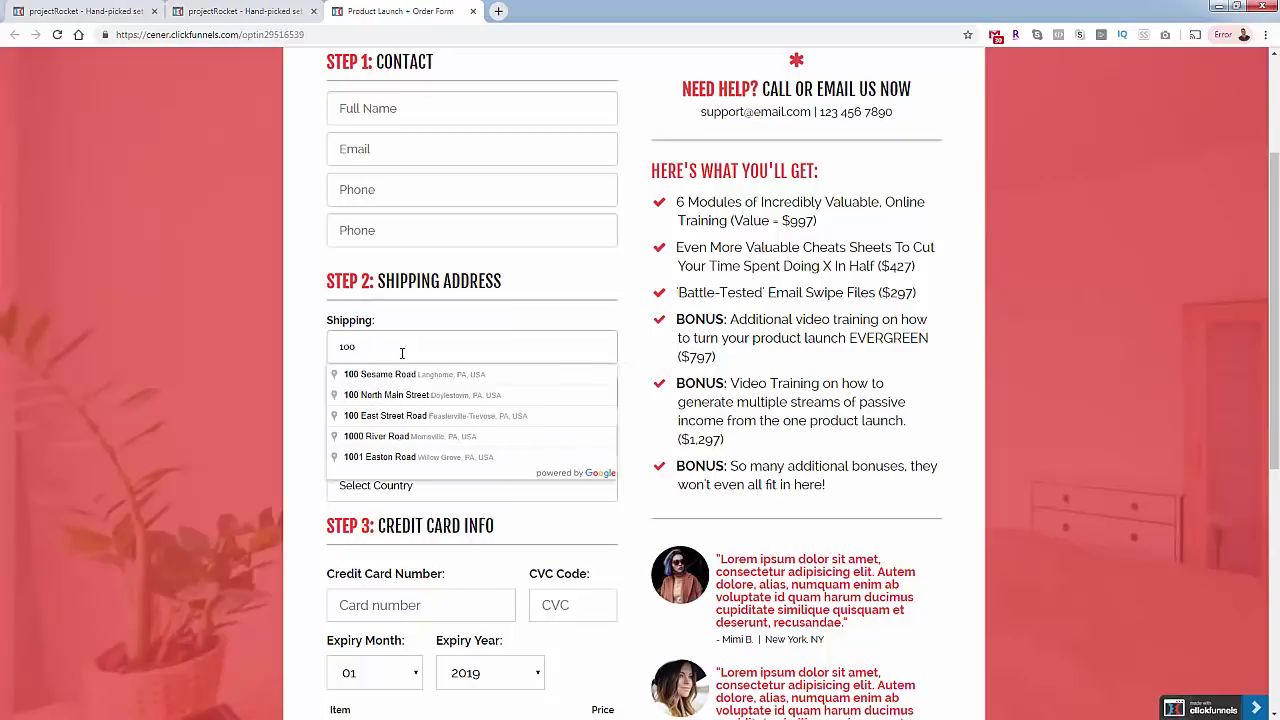
text( Sesame Road)
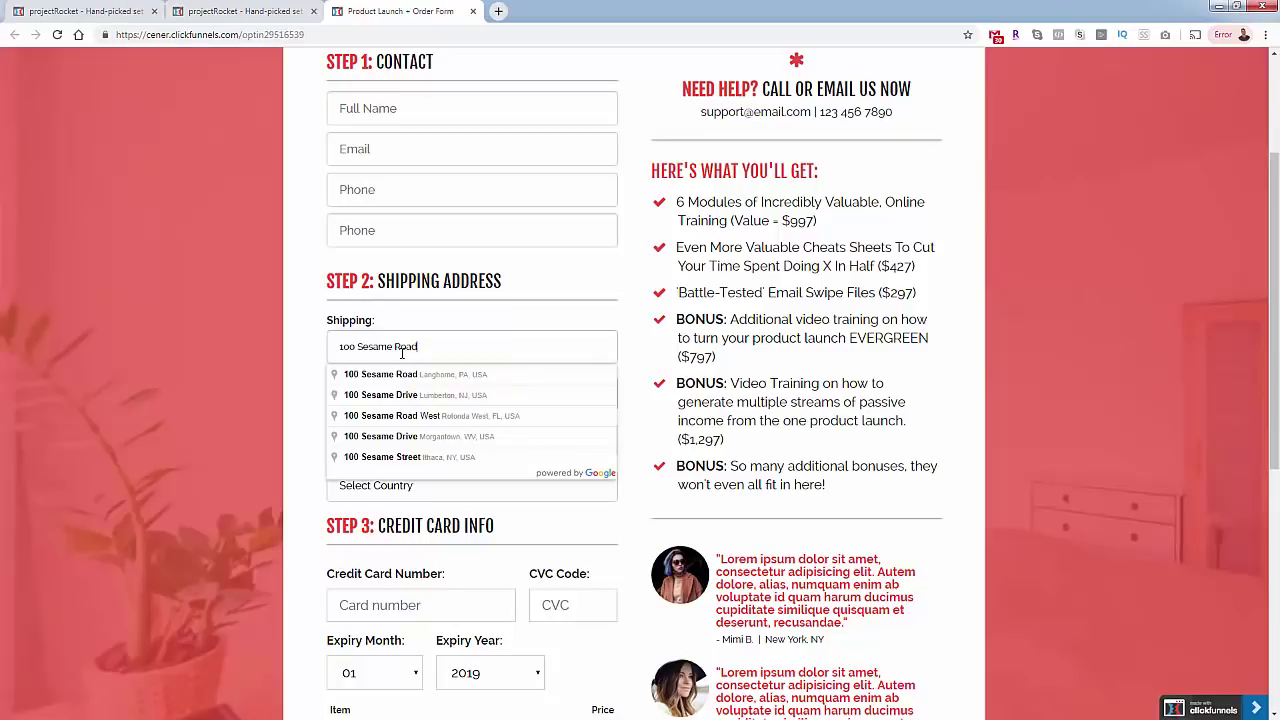
key(ctrl+a)
text(100 Rodeo Drive)
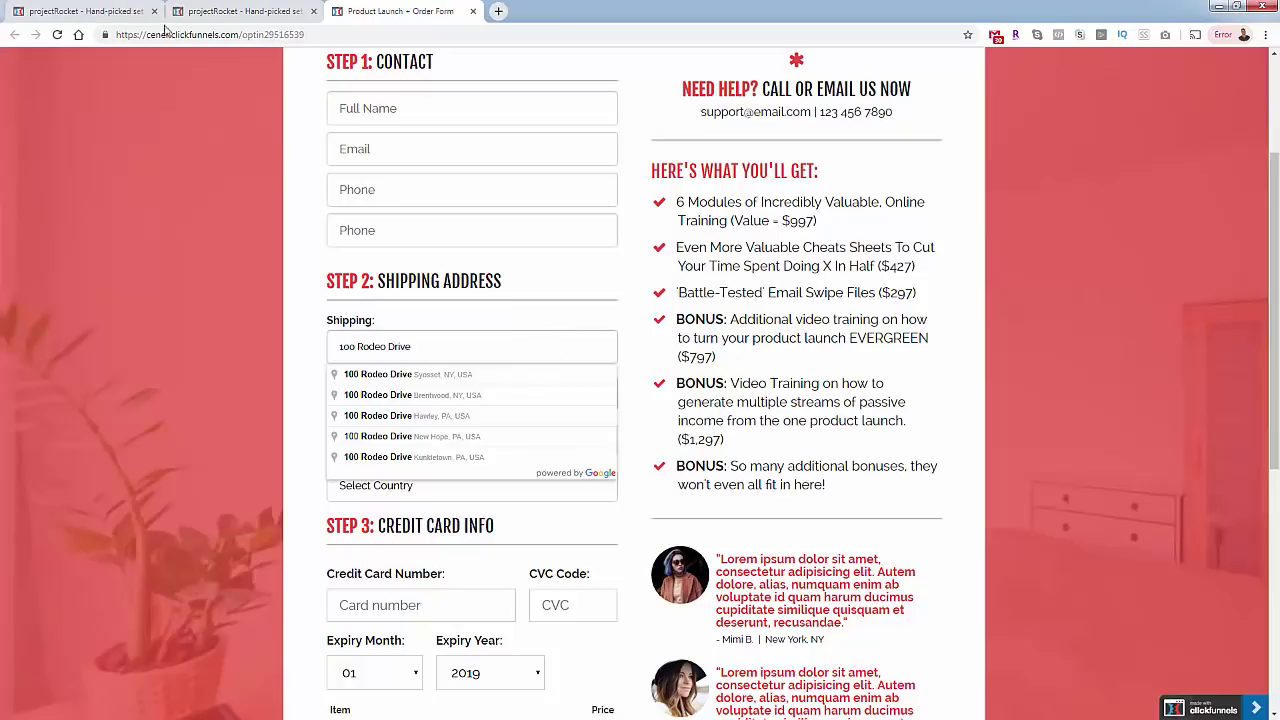
Review the autocomplete script page, then open the order form's tracking code settings
click(230, 11)
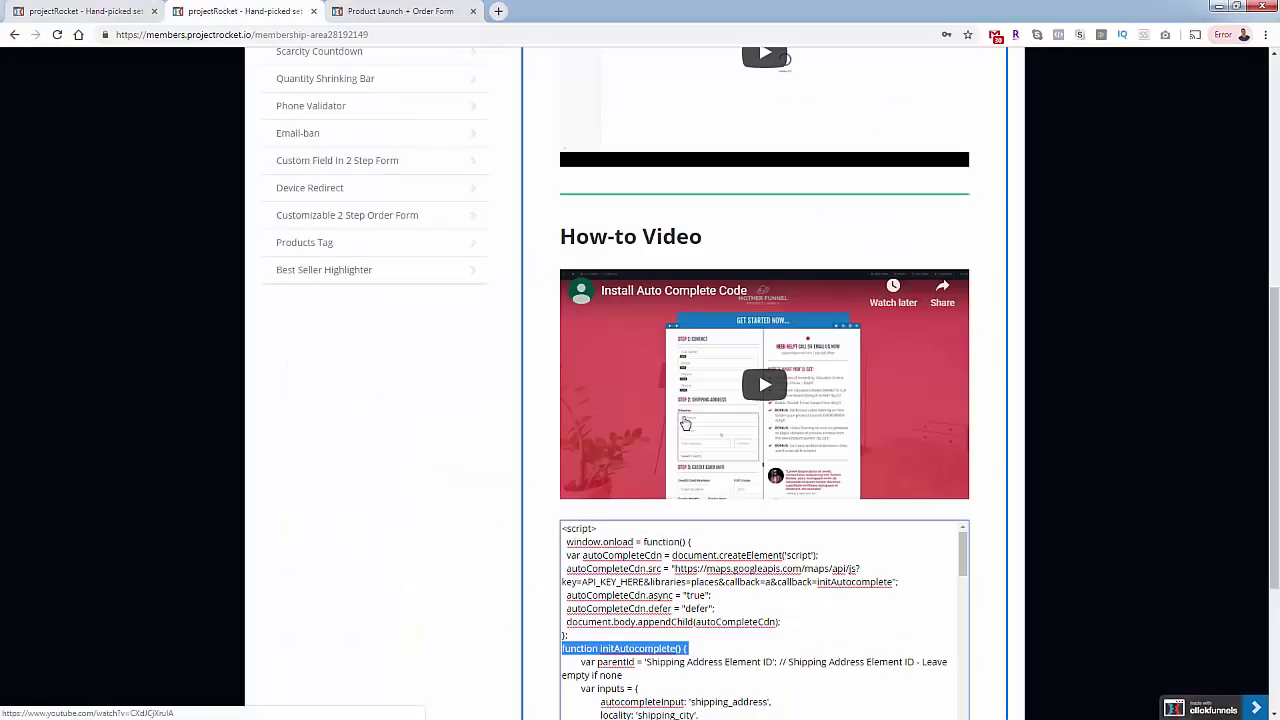
scroll(676, 575, down, 3)
scroll(676, 575, down, 3)
scroll(676, 578, up, 4)
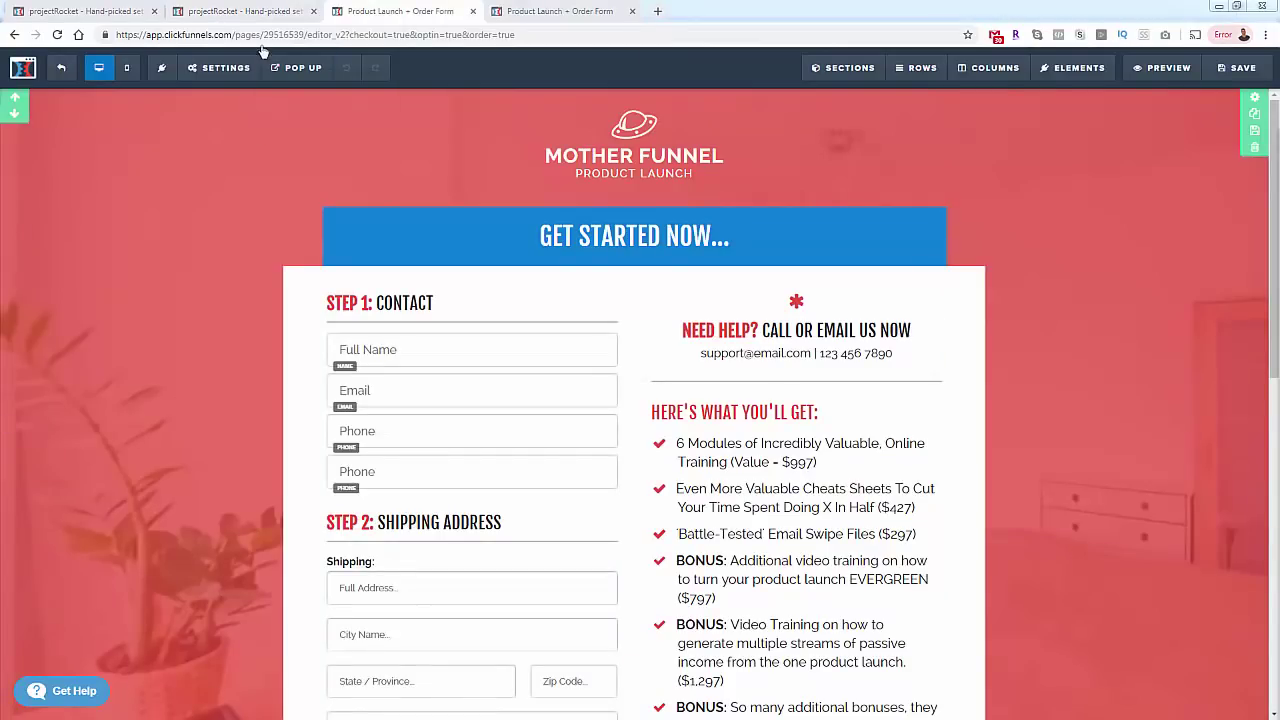
mouse_move(220, 67)
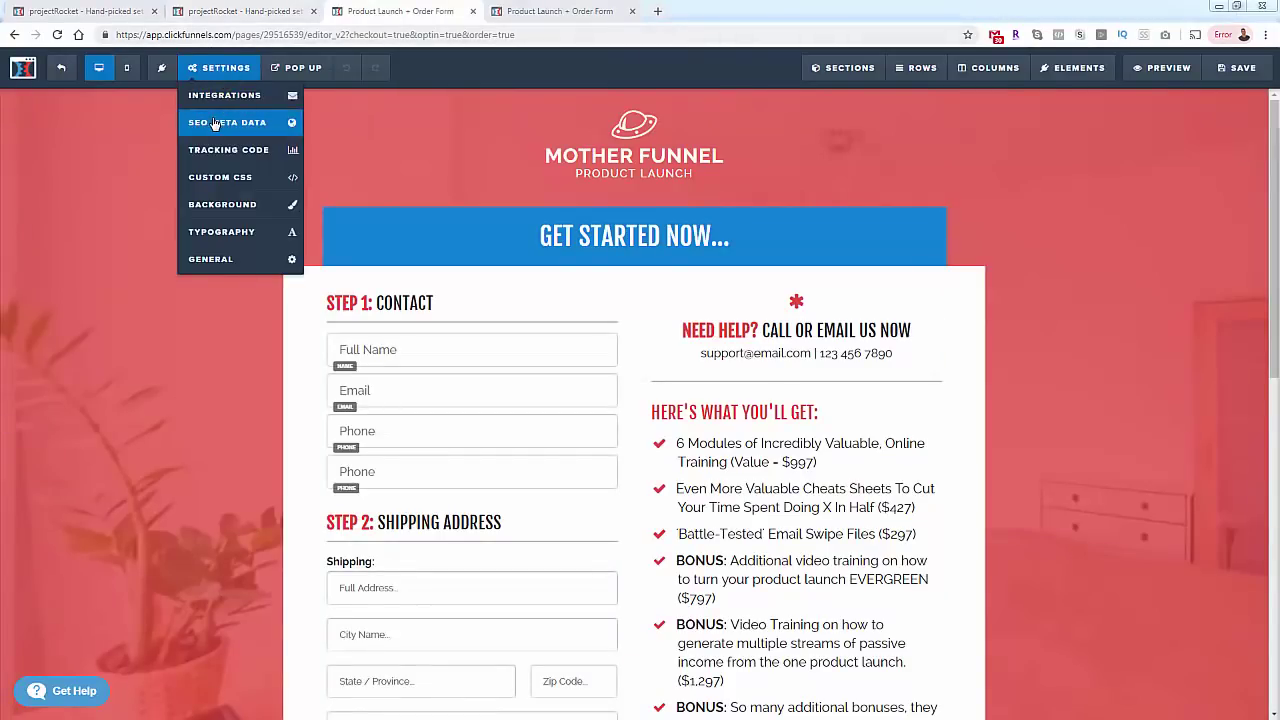
click(248, 154)
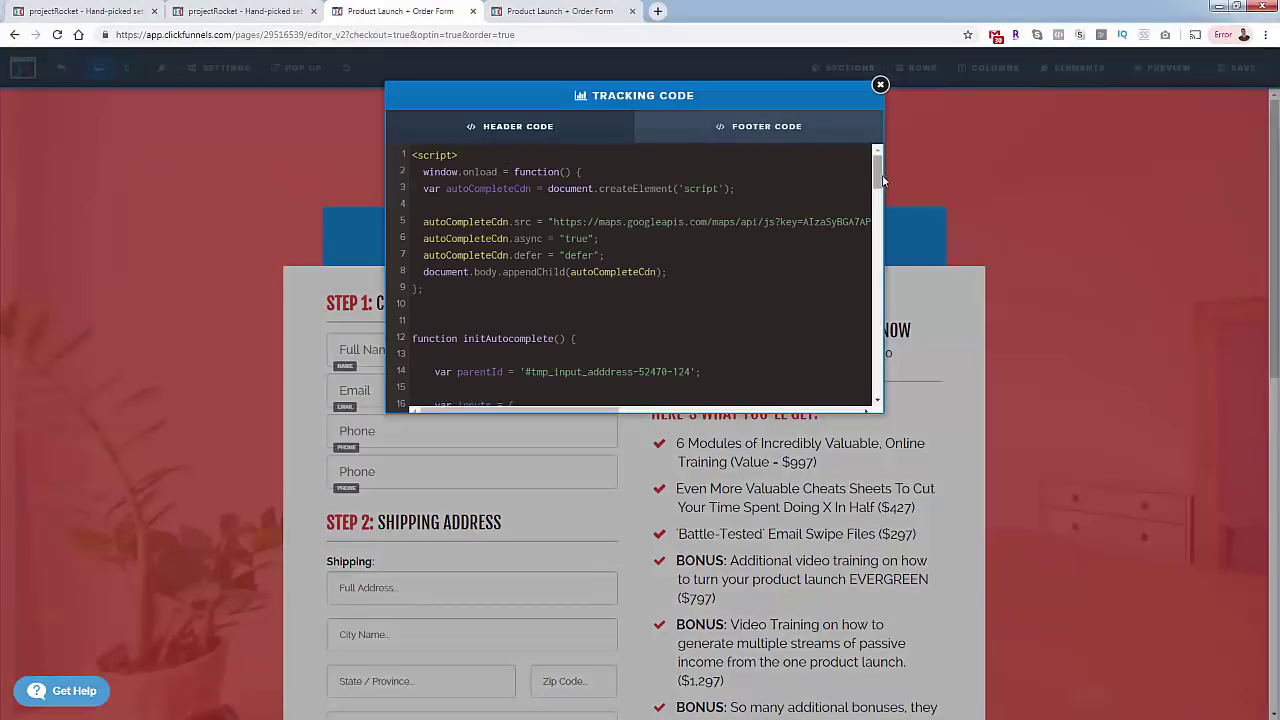
mouse_move(876, 178)
mouse_down()
mouse_move(844, 375)
mouse_move(891, 170)
mouse_up()
Back on the script page, select all of the autocomplete script code
click(258, 20)
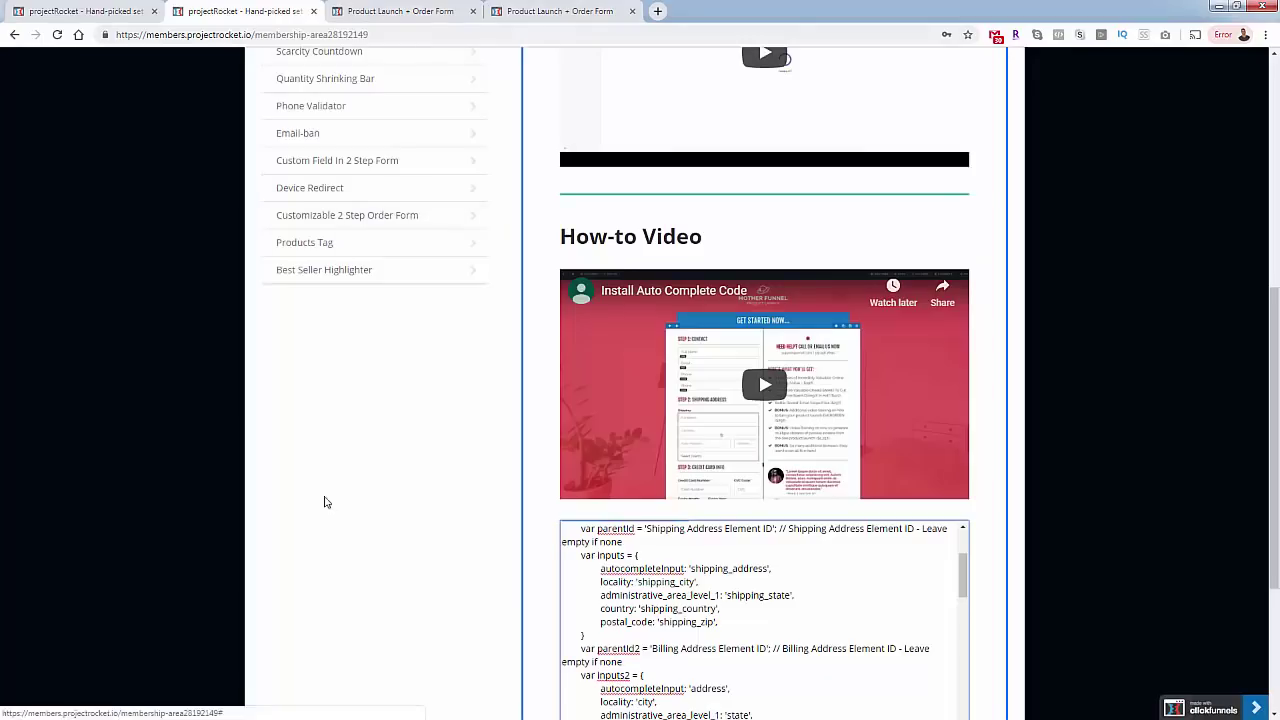
scroll(323, 516, down, 3)
triple_click(799, 421)
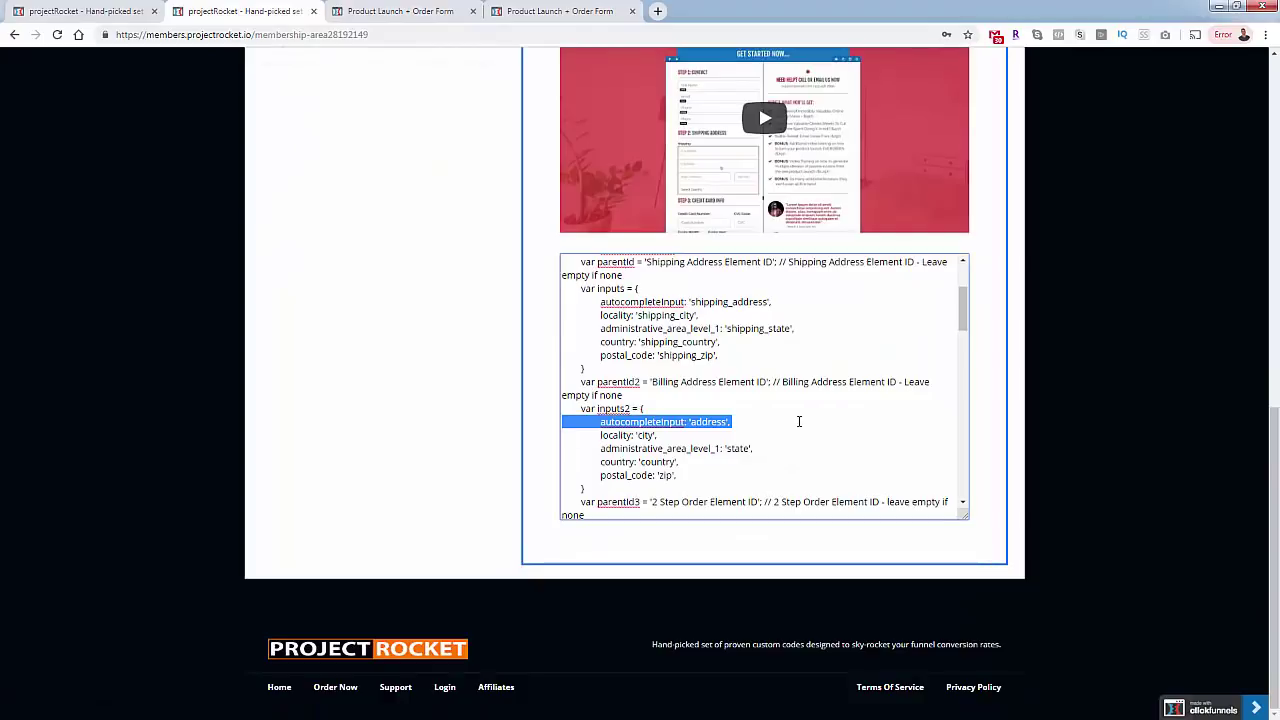
key(ctrl+a)
click(455, 10)
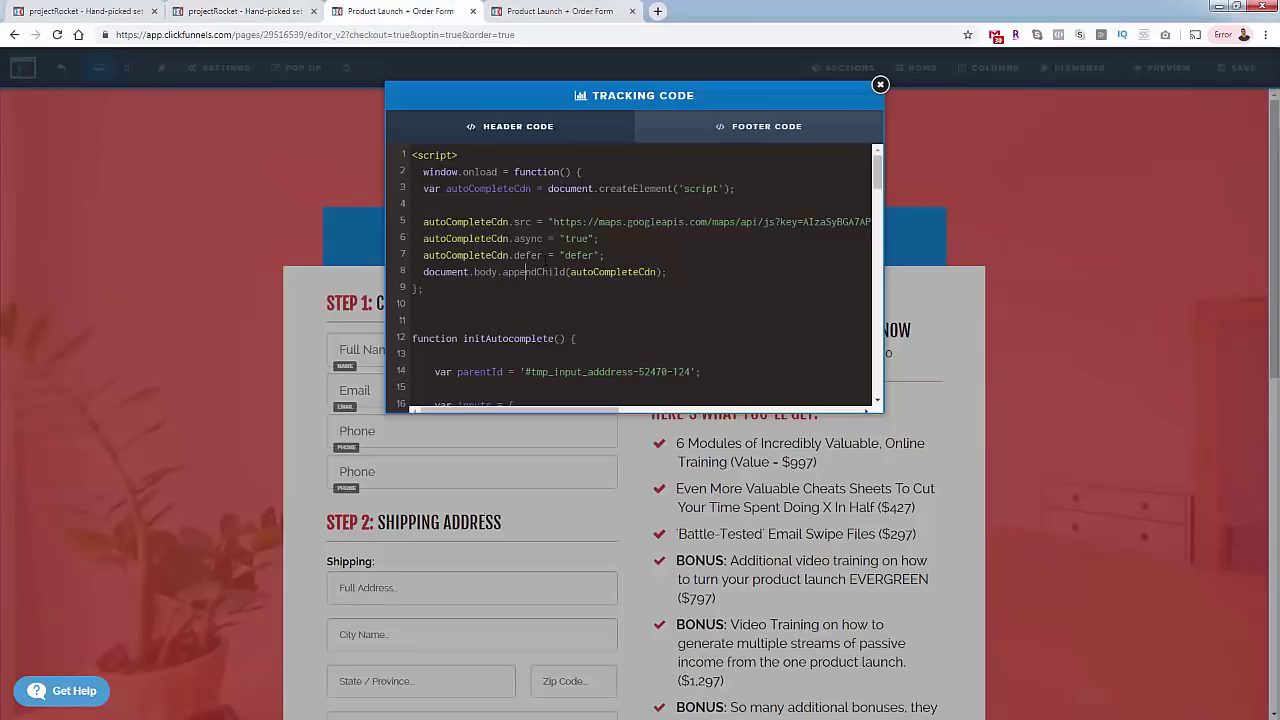
Return to the lesson top and highlight 'Obtain Google' in the step heading
click(275, 15)
click(350, 400)
scroll(345, 420, up, 1)
scroll(345, 420, up, 5)
scroll(337, 446, up, 3)
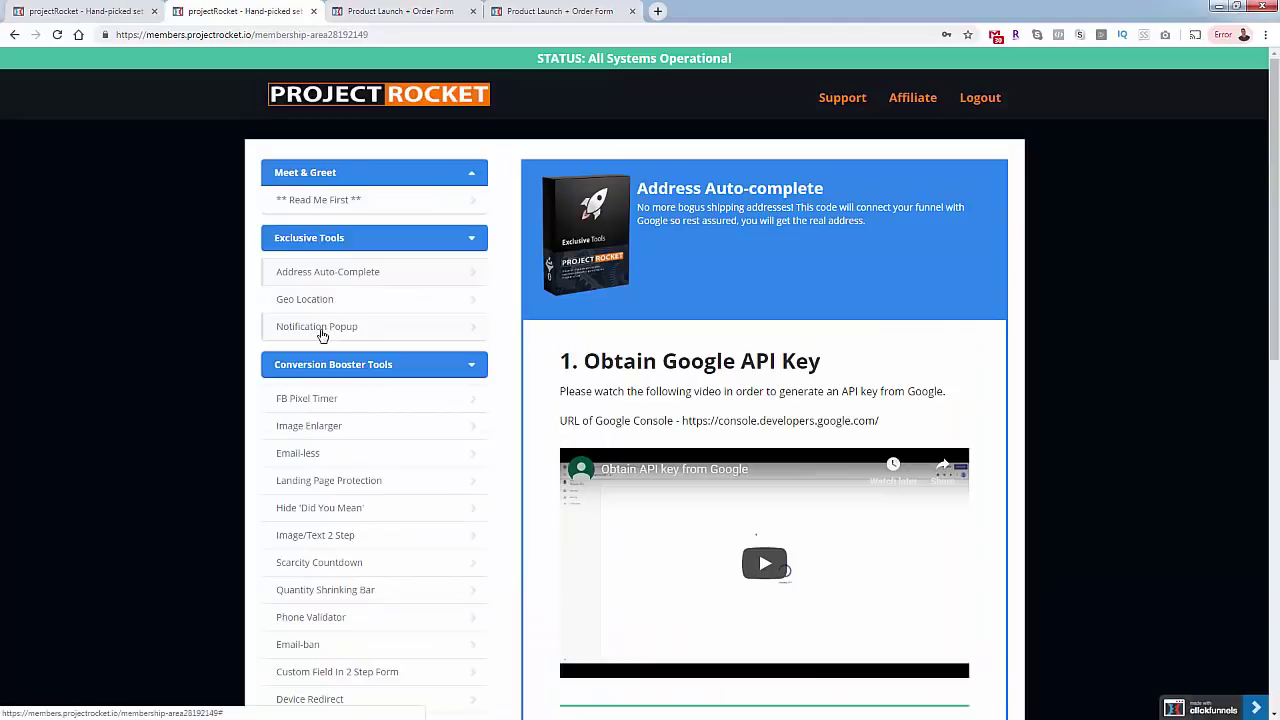
mouse_move(584, 362)
mouse_down()
mouse_move(736, 362)
mouse_move(909, 414)
mouse_up()
click(905, 420)
double_click(708, 364)
Highlight the API_KEY_HERE placeholder in the script, then scroll back to the top
scroll(708, 368, down, 3)
click(690, 150)
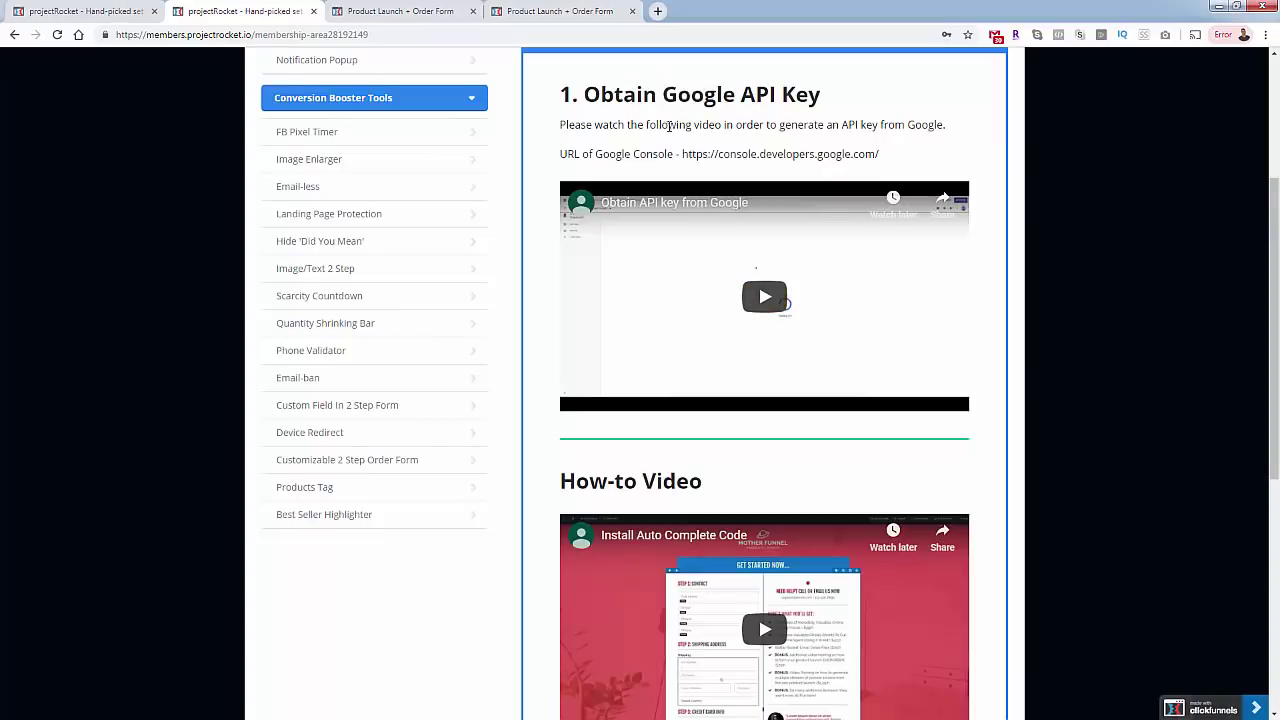
drag(662, 94, 746, 85)
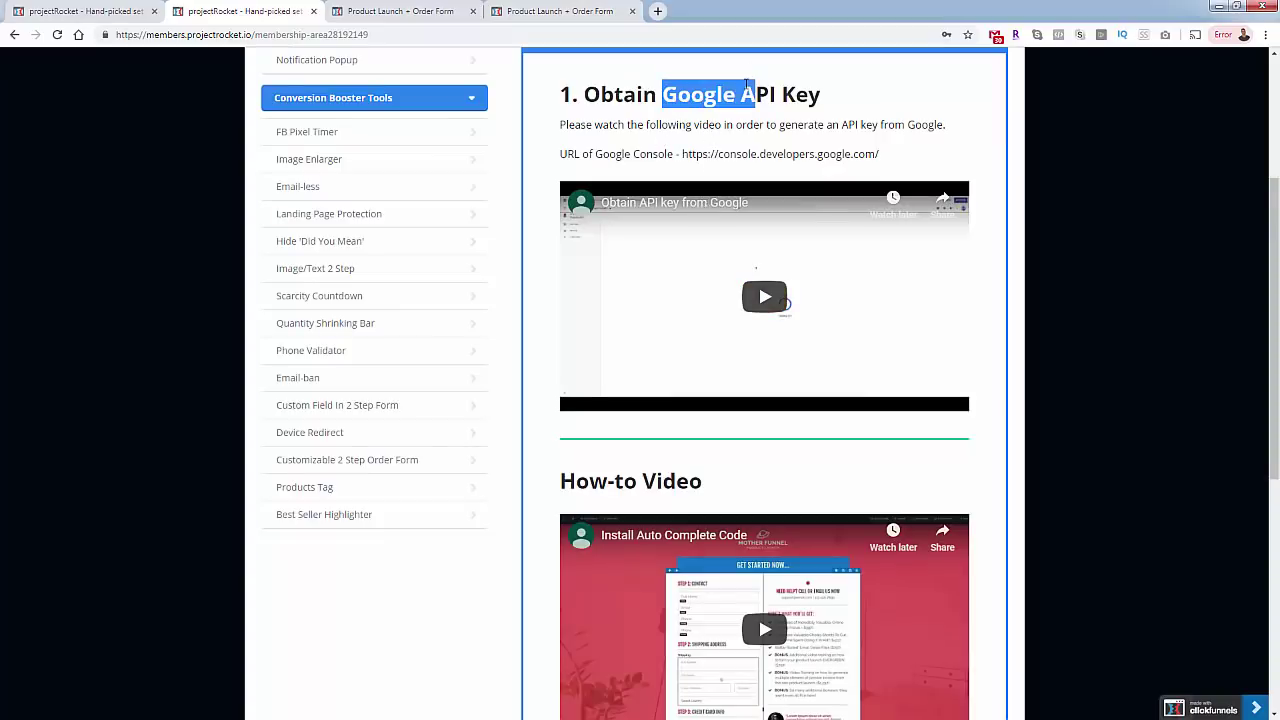
click(746, 86)
scroll(669, 354, down, 6)
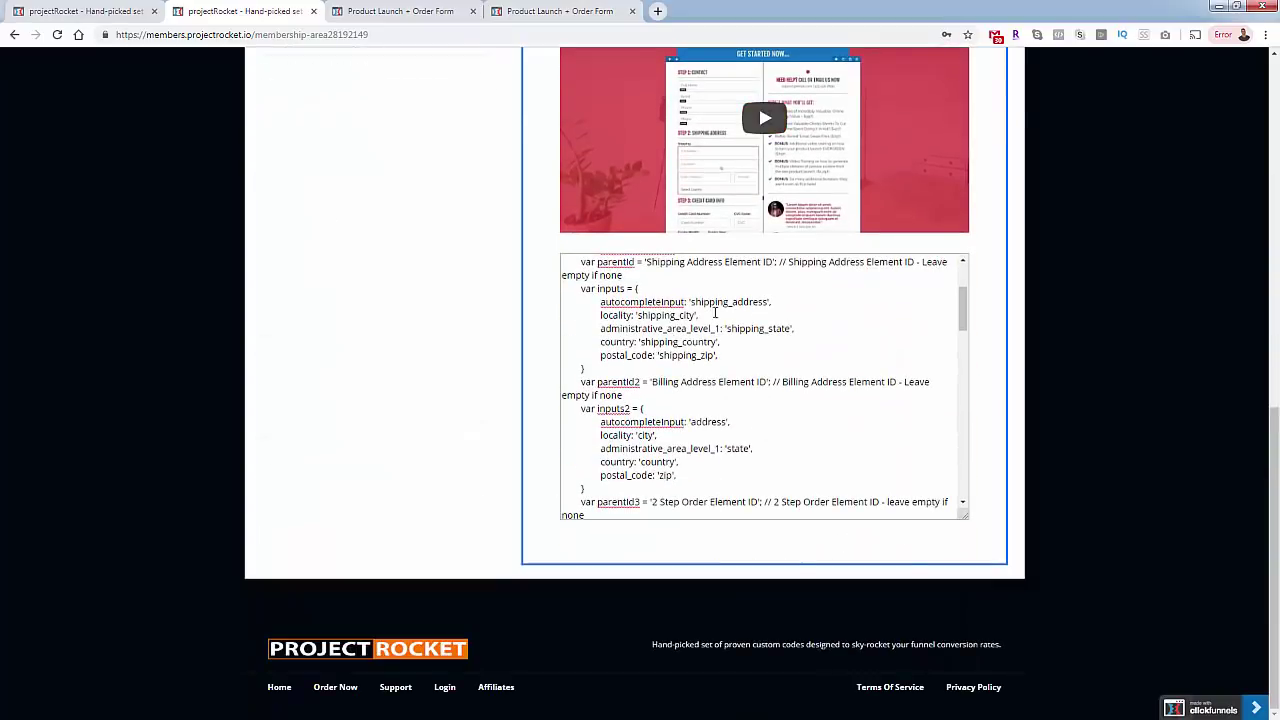
scroll(886, 347, up, 3)
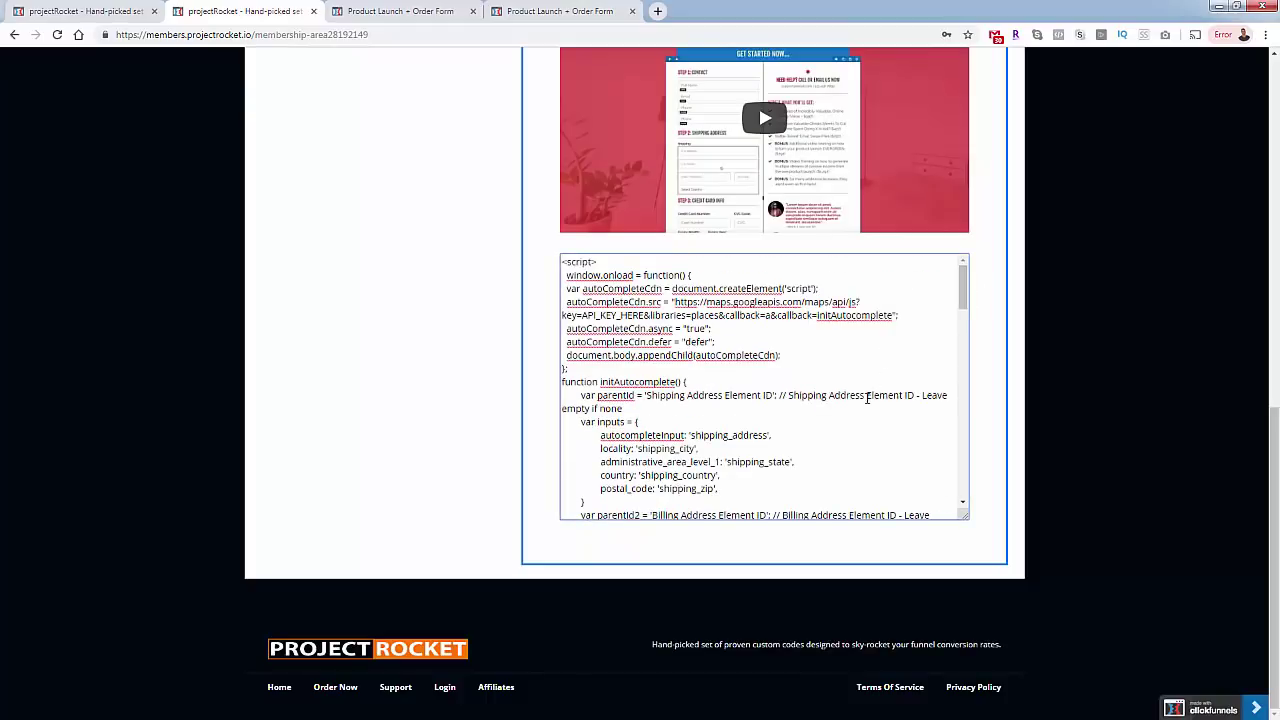
scroll(866, 398, up, 2)
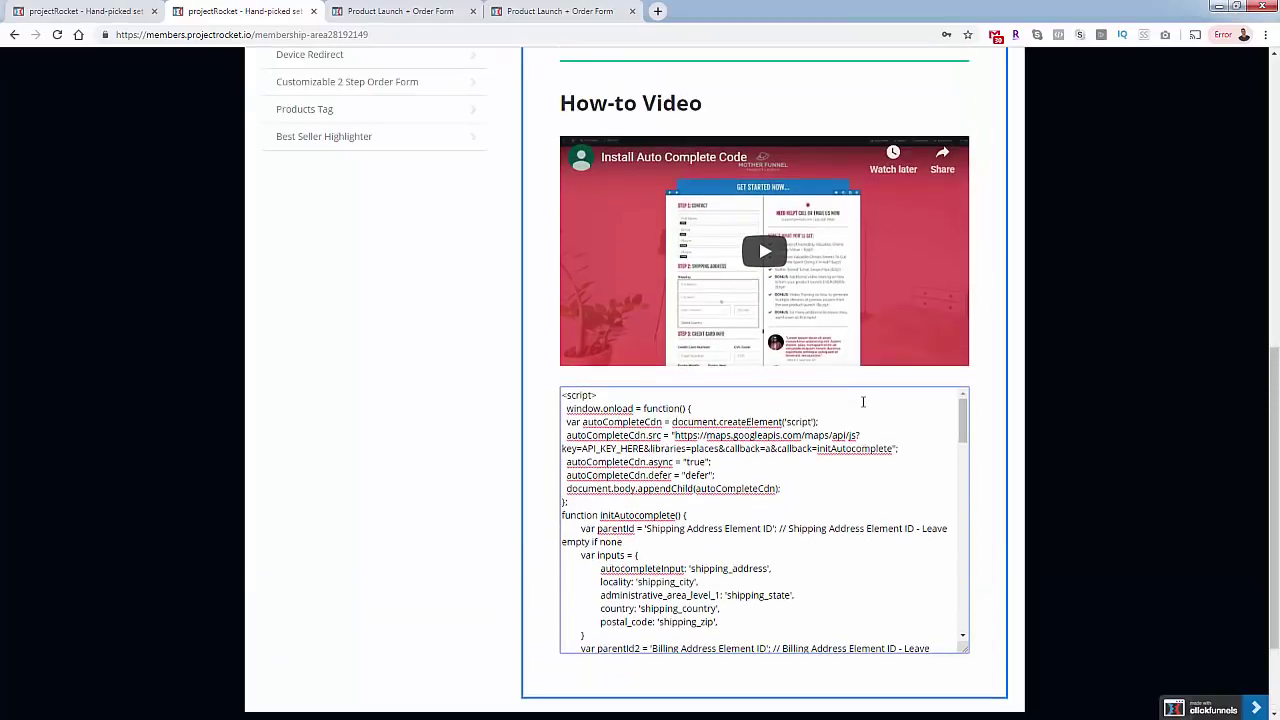
drag(582, 448, 644, 448)
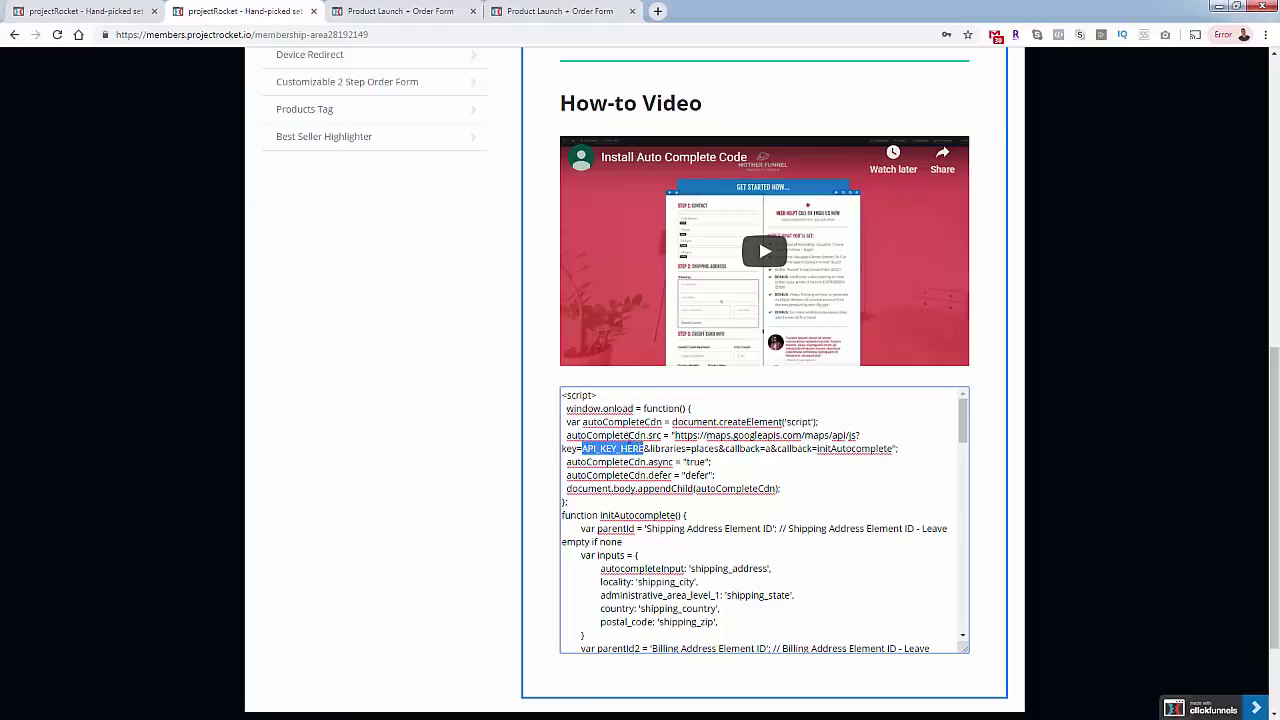
scroll(620, 420, up, 3)
scroll(600, 400, up, 2)
scroll(583, 376, up, 2)
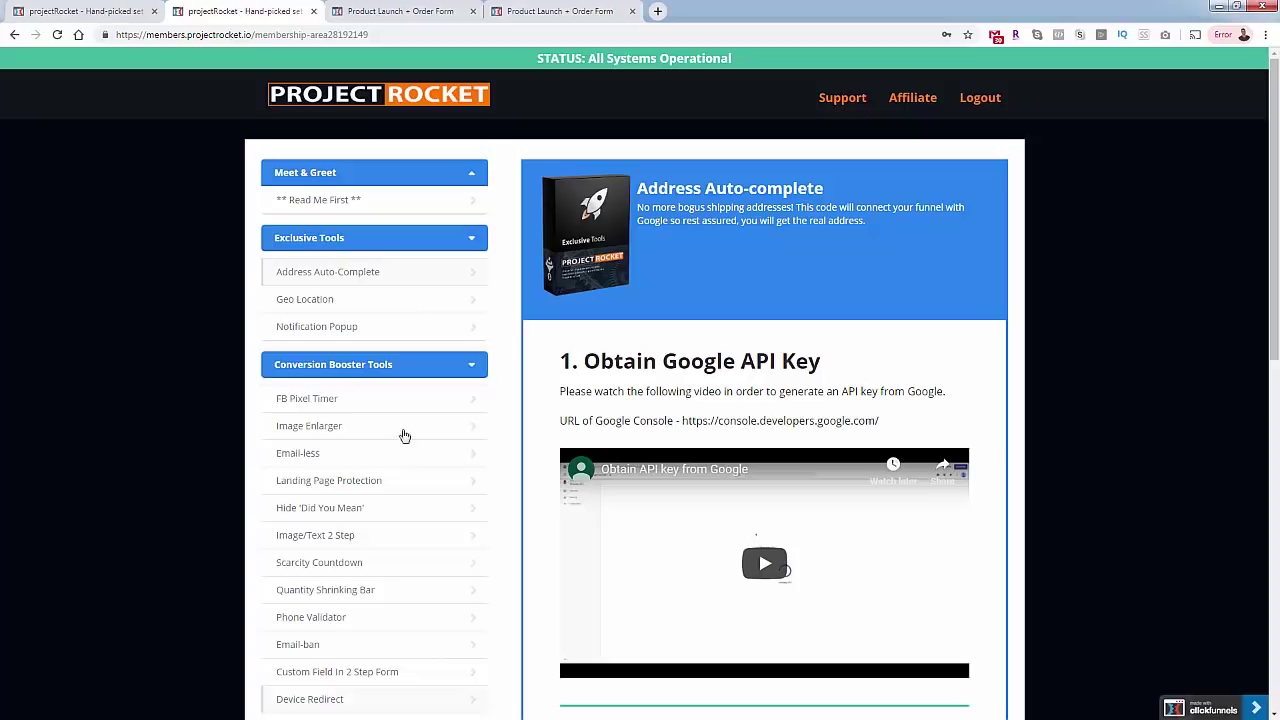
Pick the first Google suggestion so shipping auto-fills Syosset and zip 11791
click(358, 10)
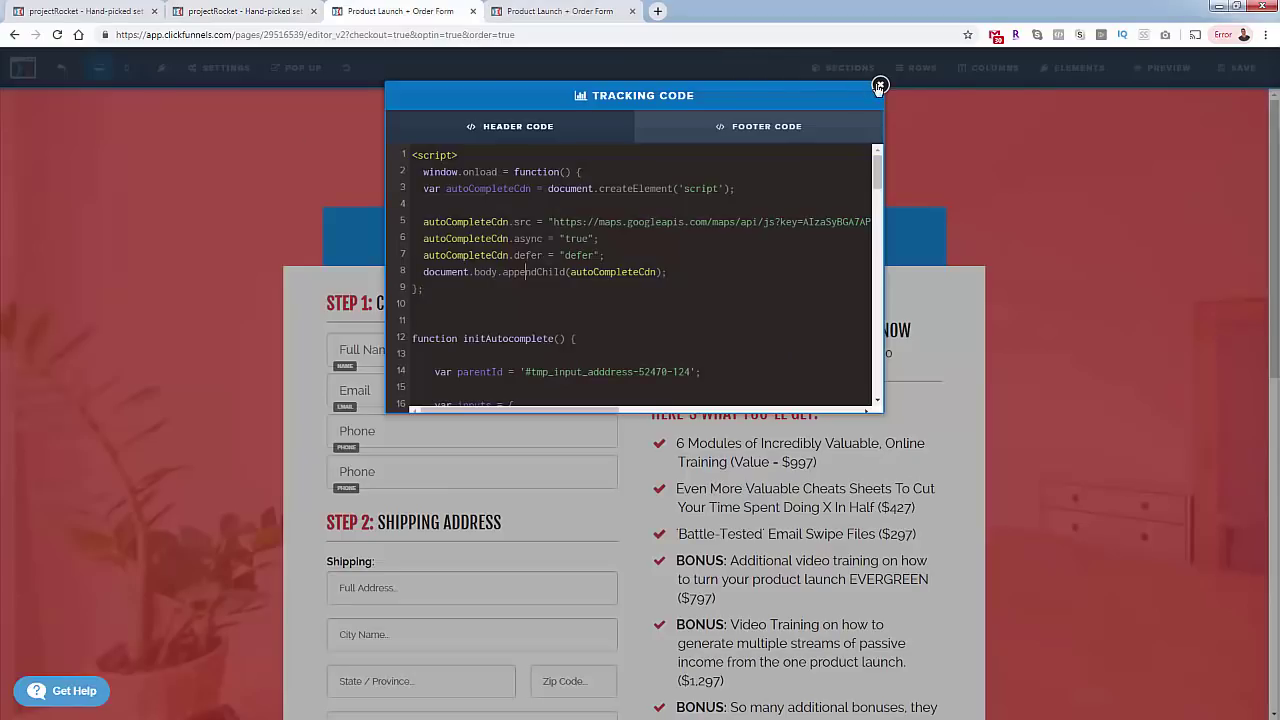
click(584, 17)
drag(424, 352, 331, 363)
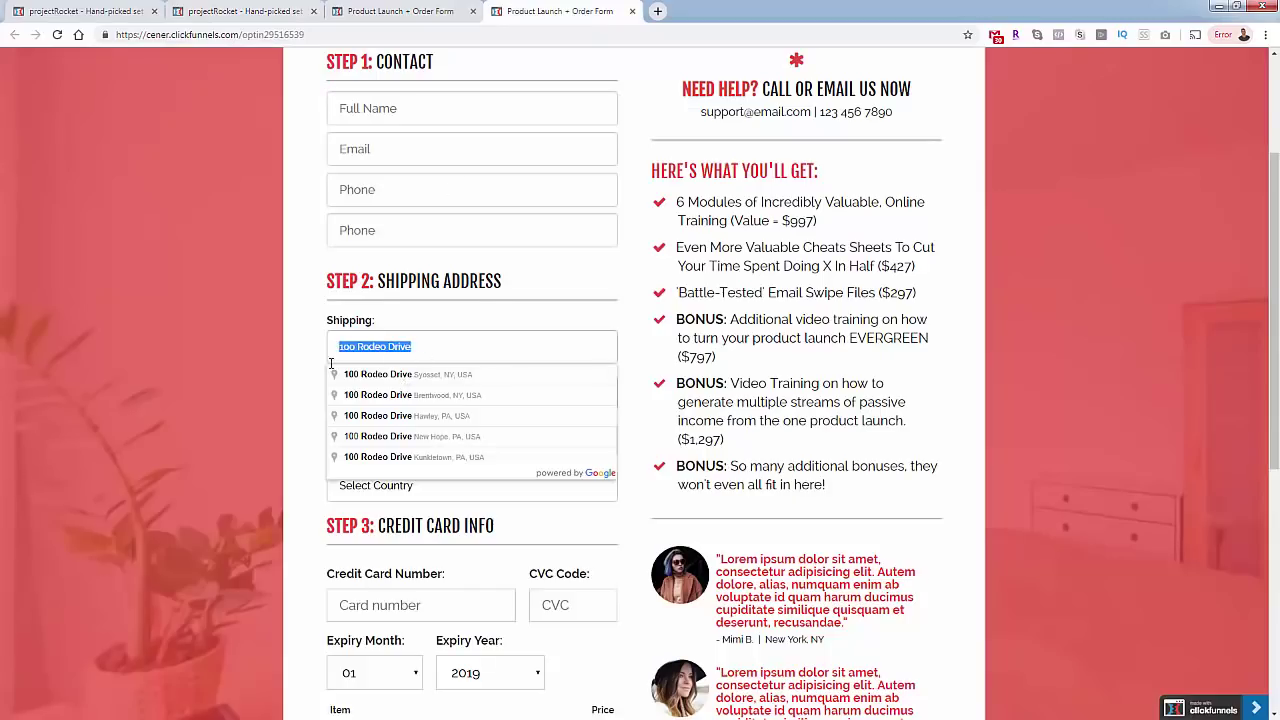
scroll(331, 363, up, 2)
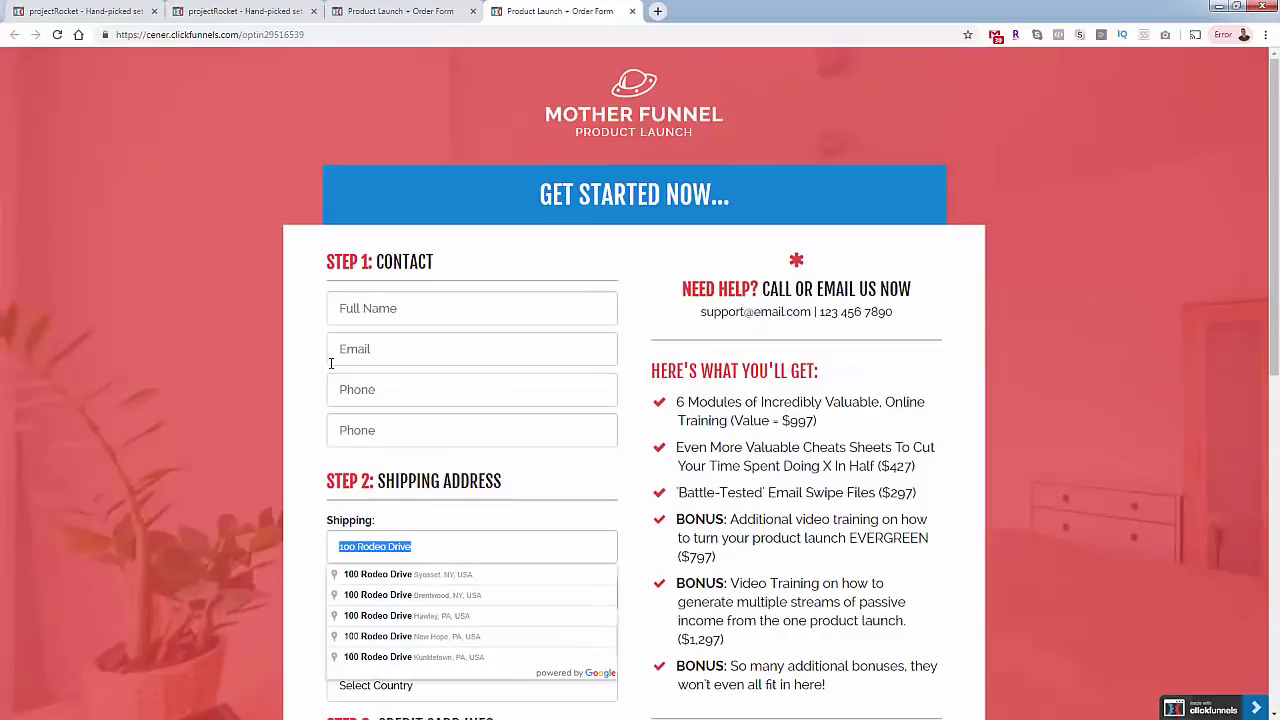
click(447, 575)
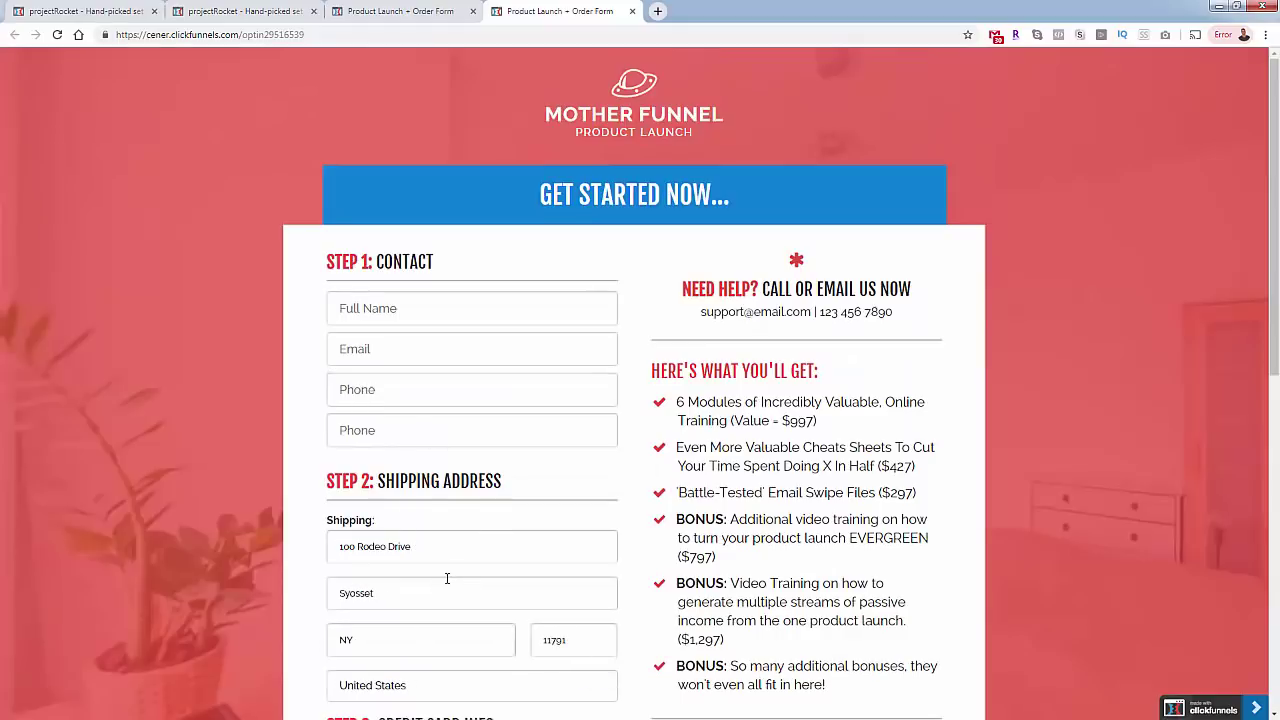
scroll(394, 602, down, 2)
scroll(400, 550, up, 1)
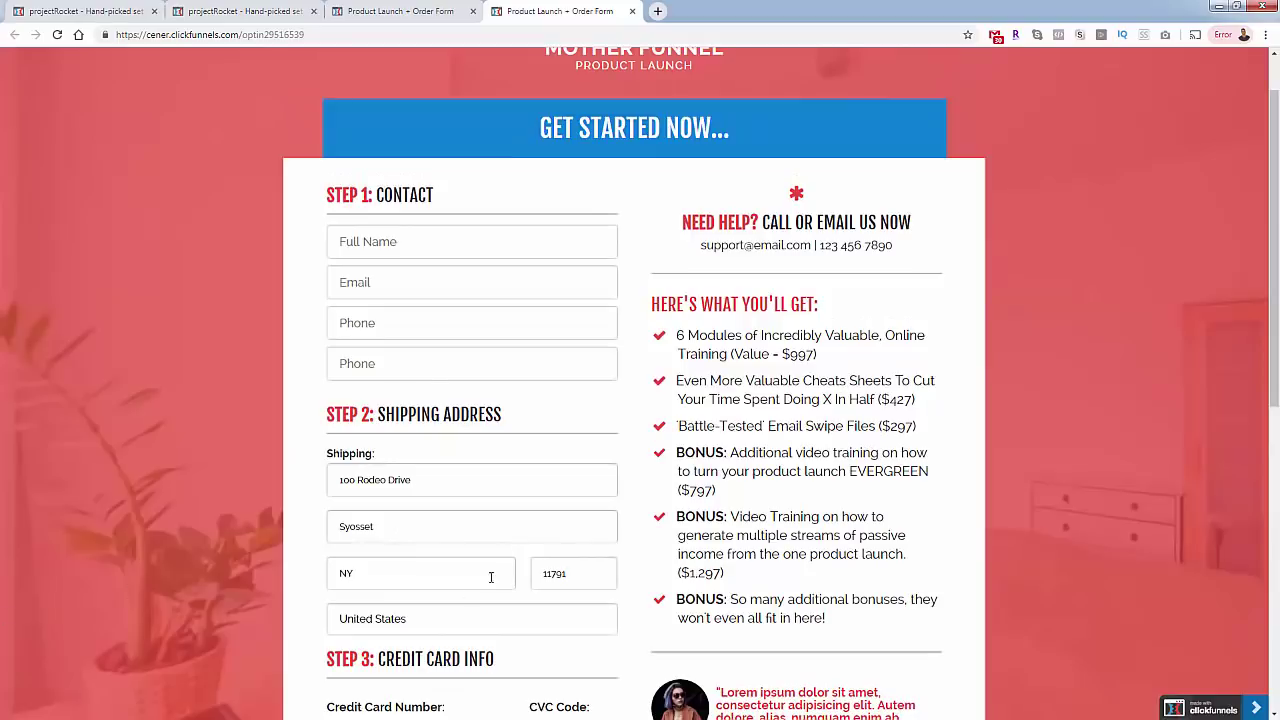
double_click(554, 572)
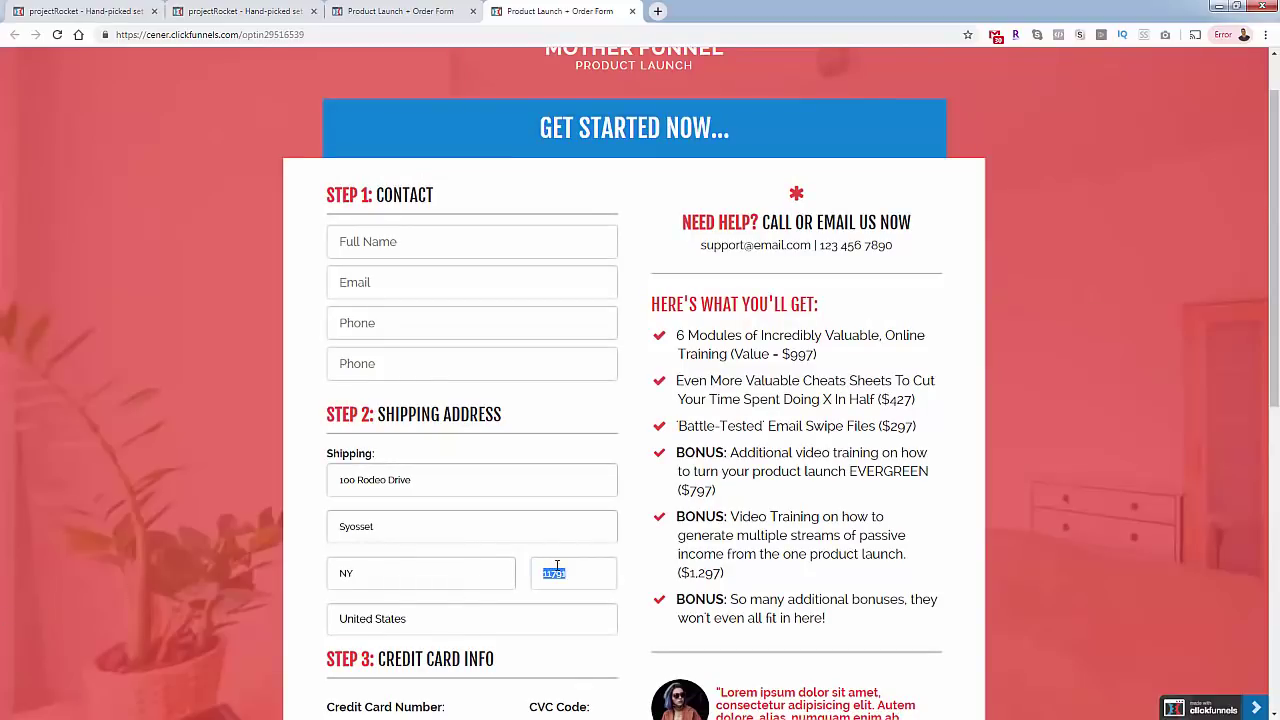
double_click(359, 530)
Replace the shipping address with '100 rodeo' and choose a suggested Rodeo Drive address
triple_click(380, 490)
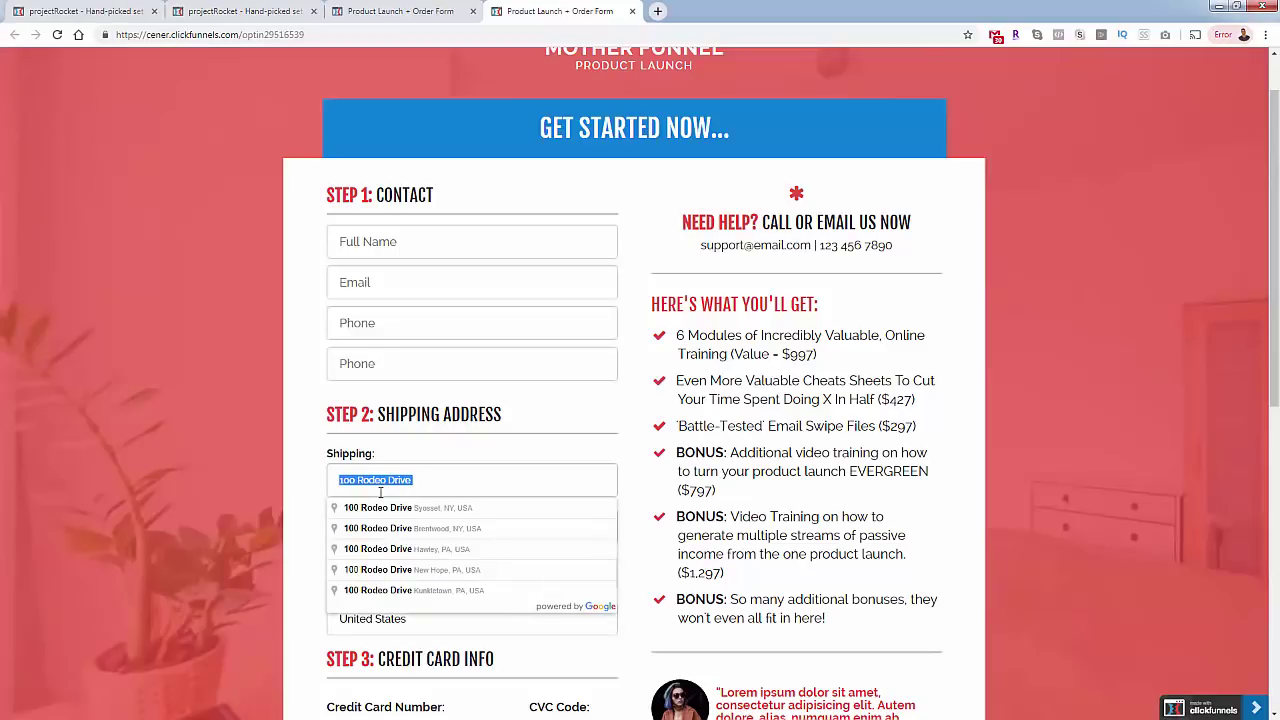
text(100 roddero)
key(BackSpace)
text(o)
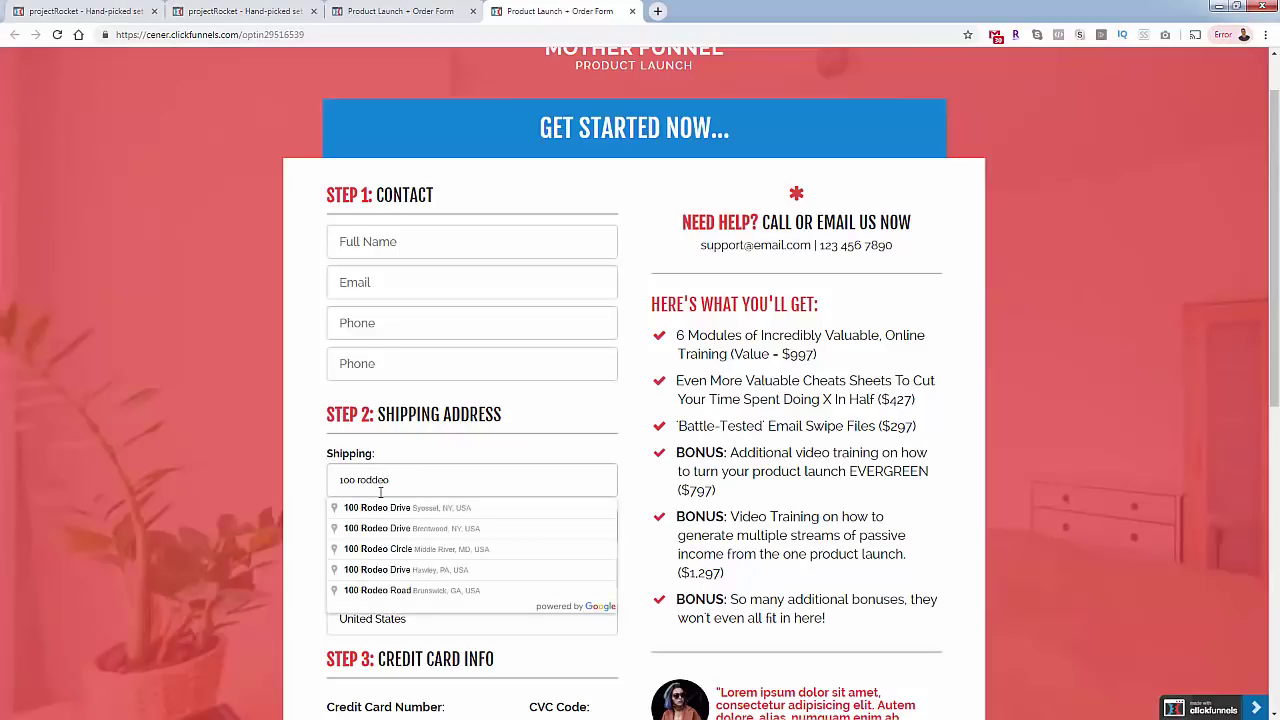
key(BackSpace)
text(o)
click(206, 465)
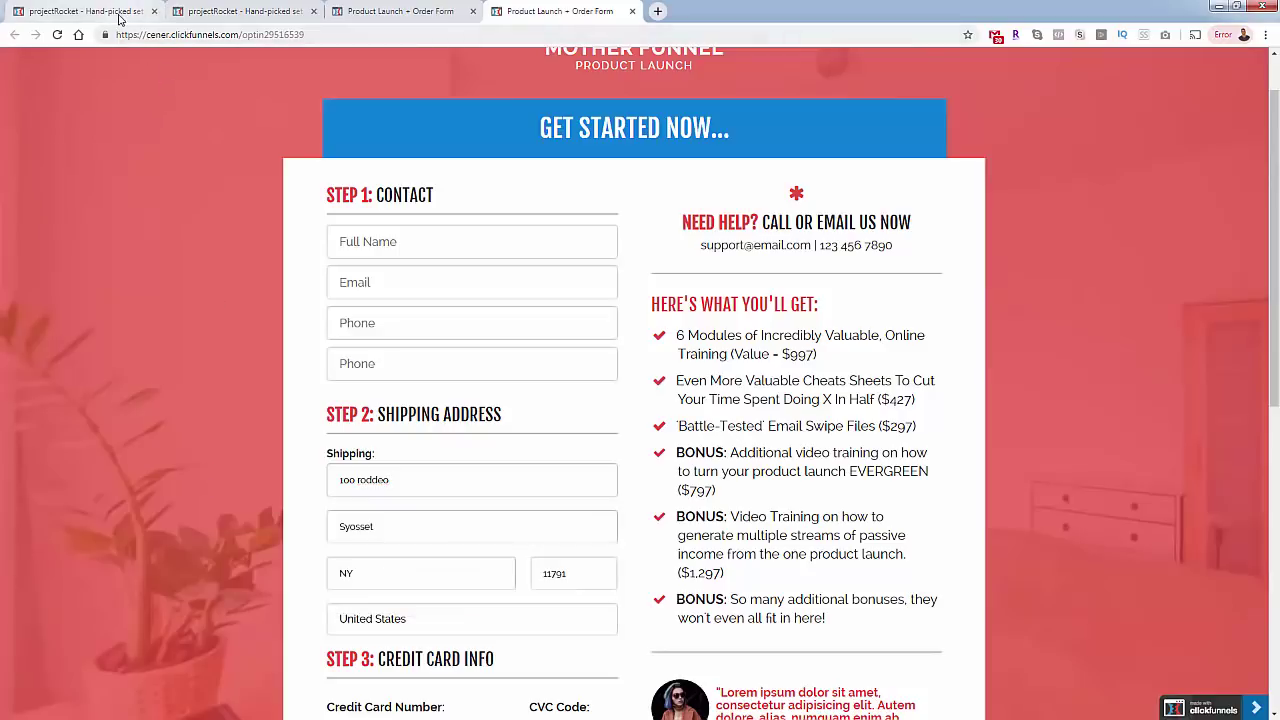
Scroll the projectRocket promo page down to custom codes like Image Enlarger and Phone Validator
click(88, 11)
scroll(46, 472, down, 4)
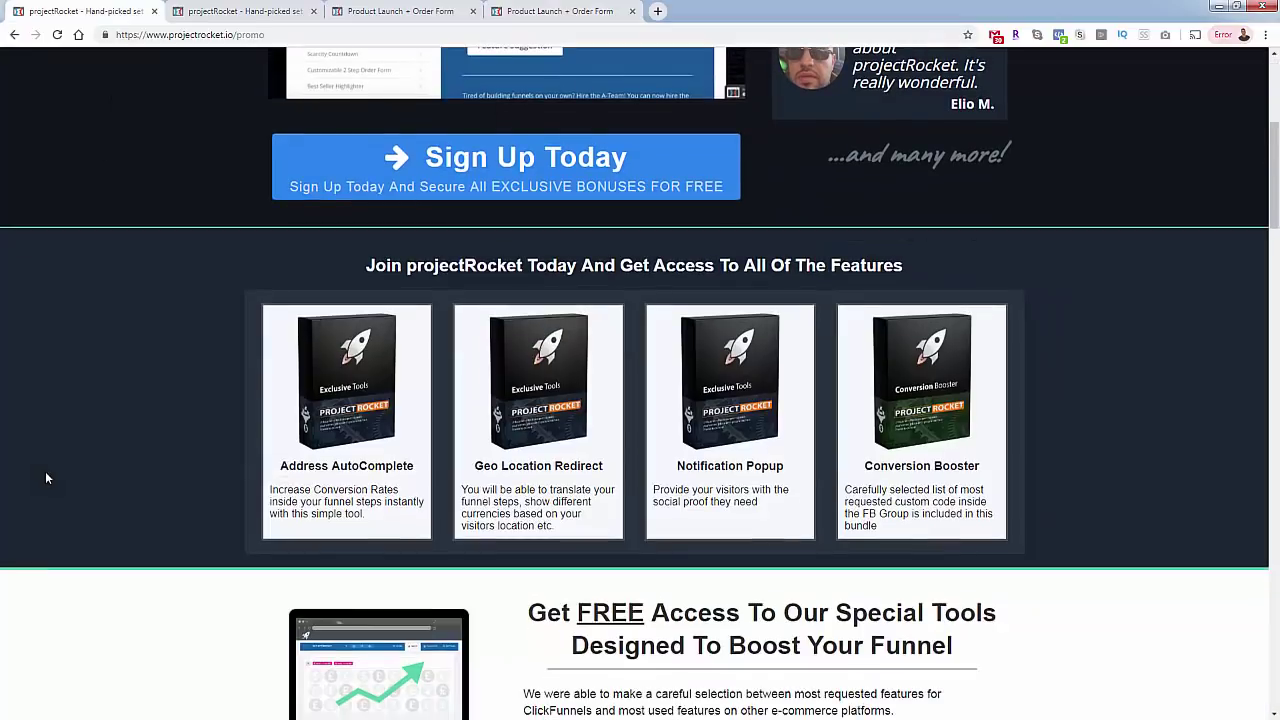
scroll(45, 477, down, 2)
scroll(45, 477, down, 1)
scroll(45, 477, down, 2)
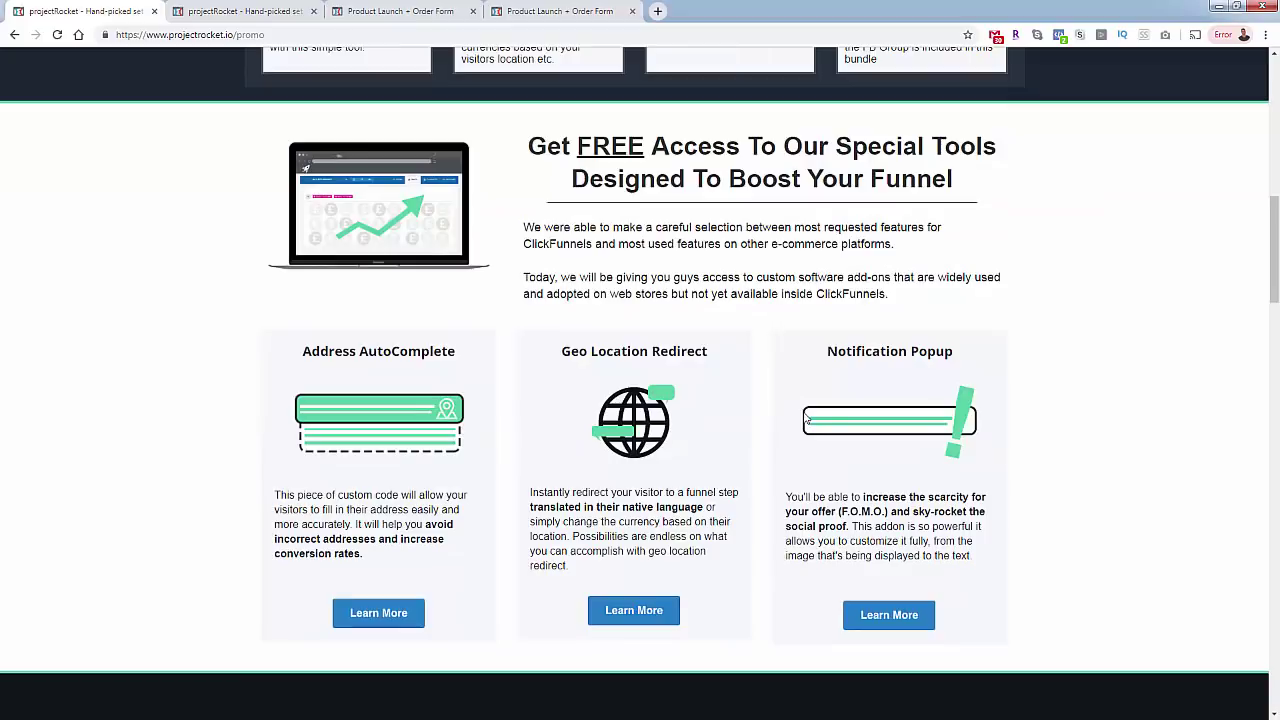
scroll(806, 420, down, 1)
scroll(866, 375, down, 2)
scroll(832, 437, down, 2)
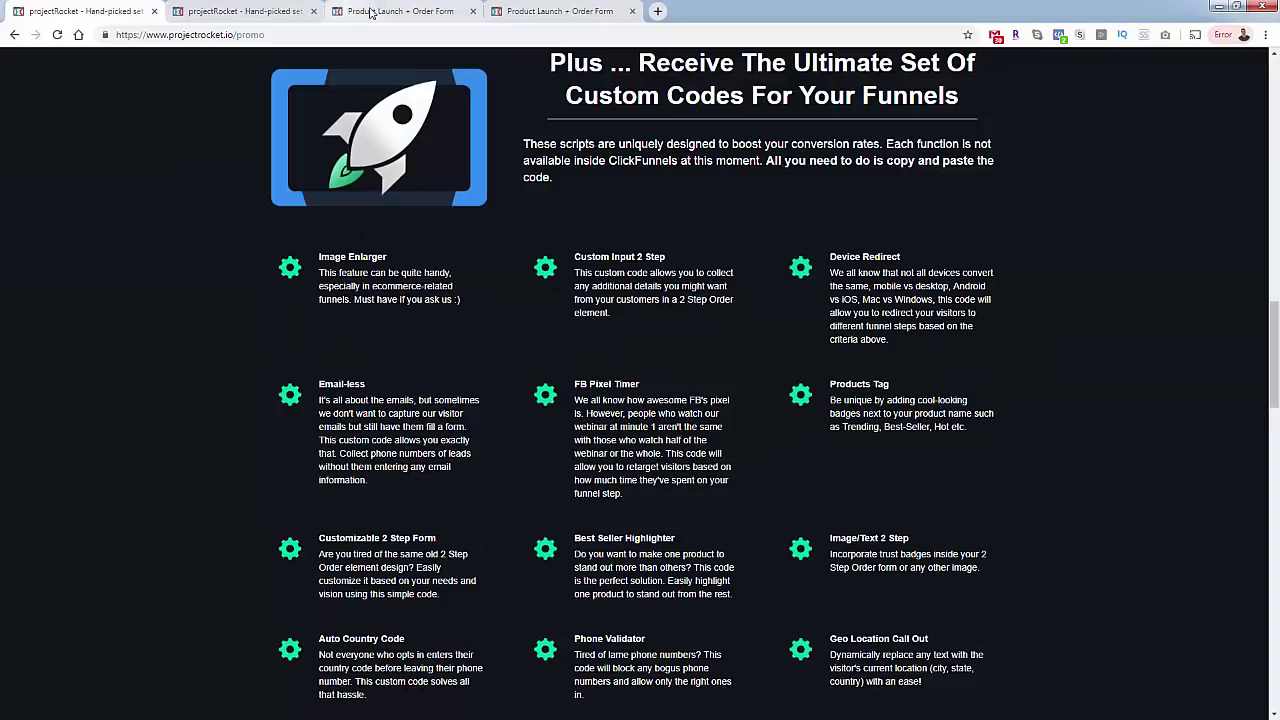
In the member area, open the FB Pixel Timer instructions and look through its code
click(240, 14)
scroll(165, 530, down, 1)
scroll(165, 530, down, 3)
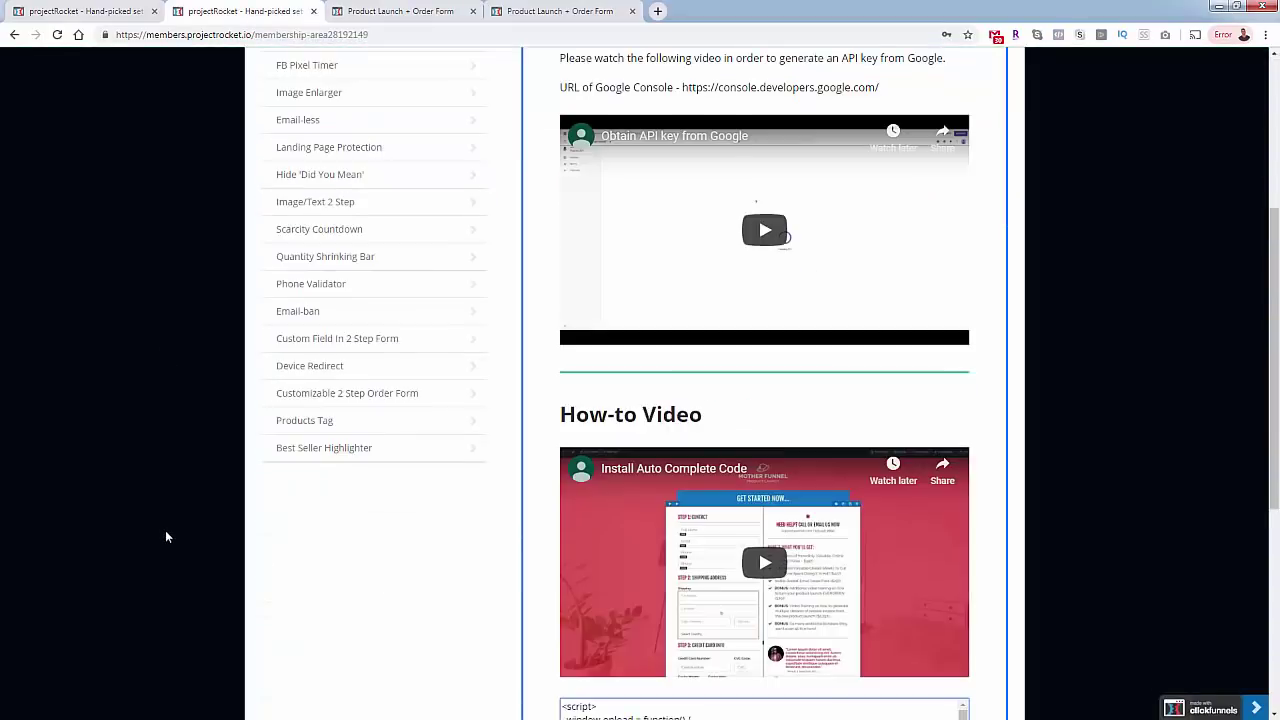
scroll(165, 530, up, 2)
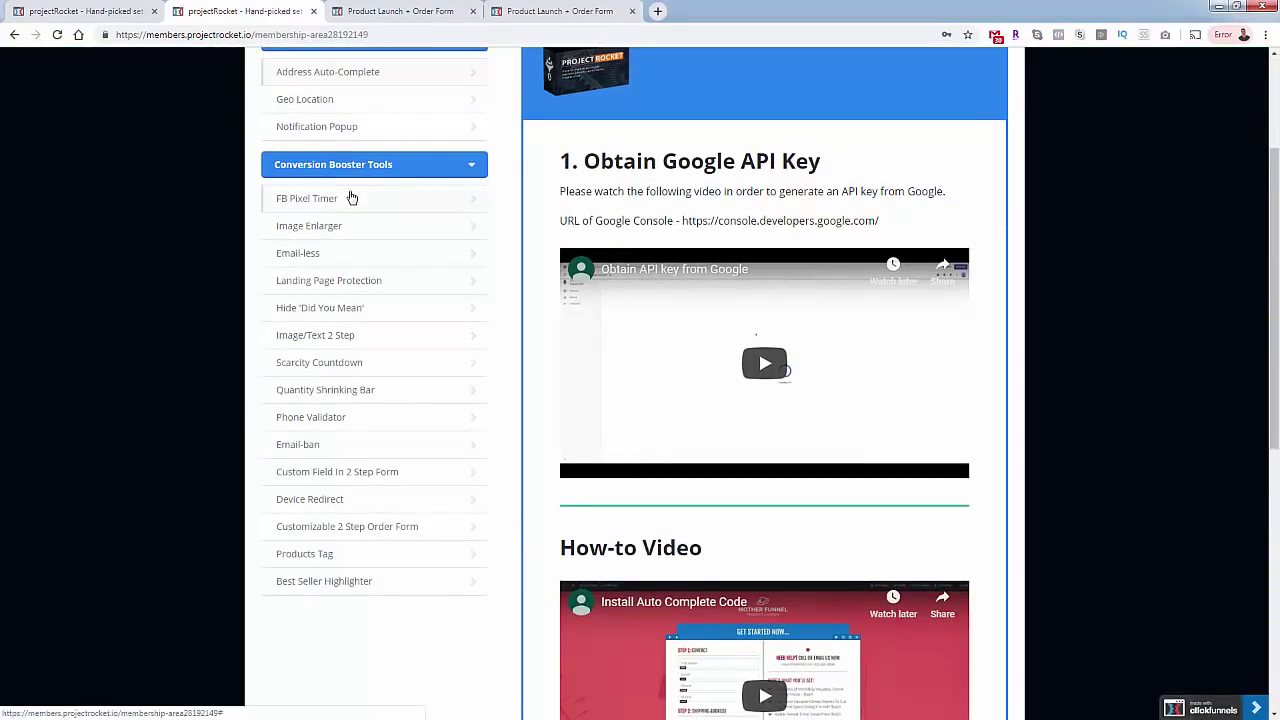
click(351, 197)
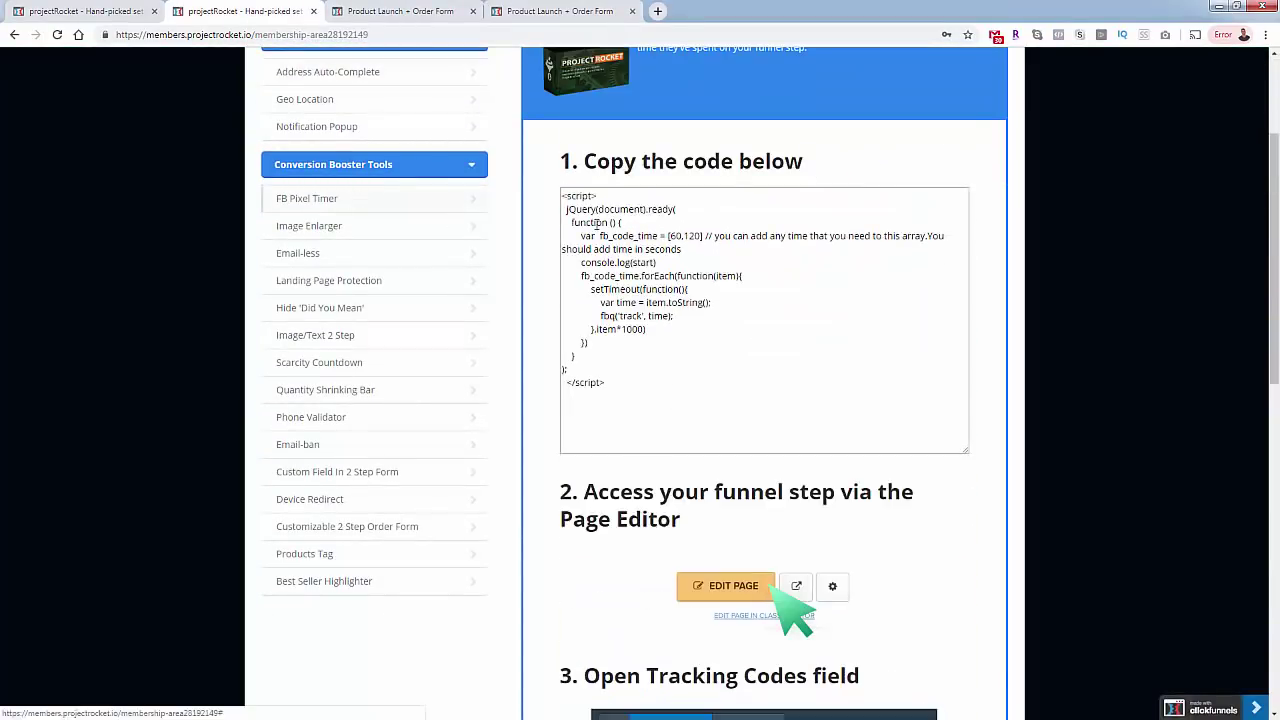
click(647, 243)
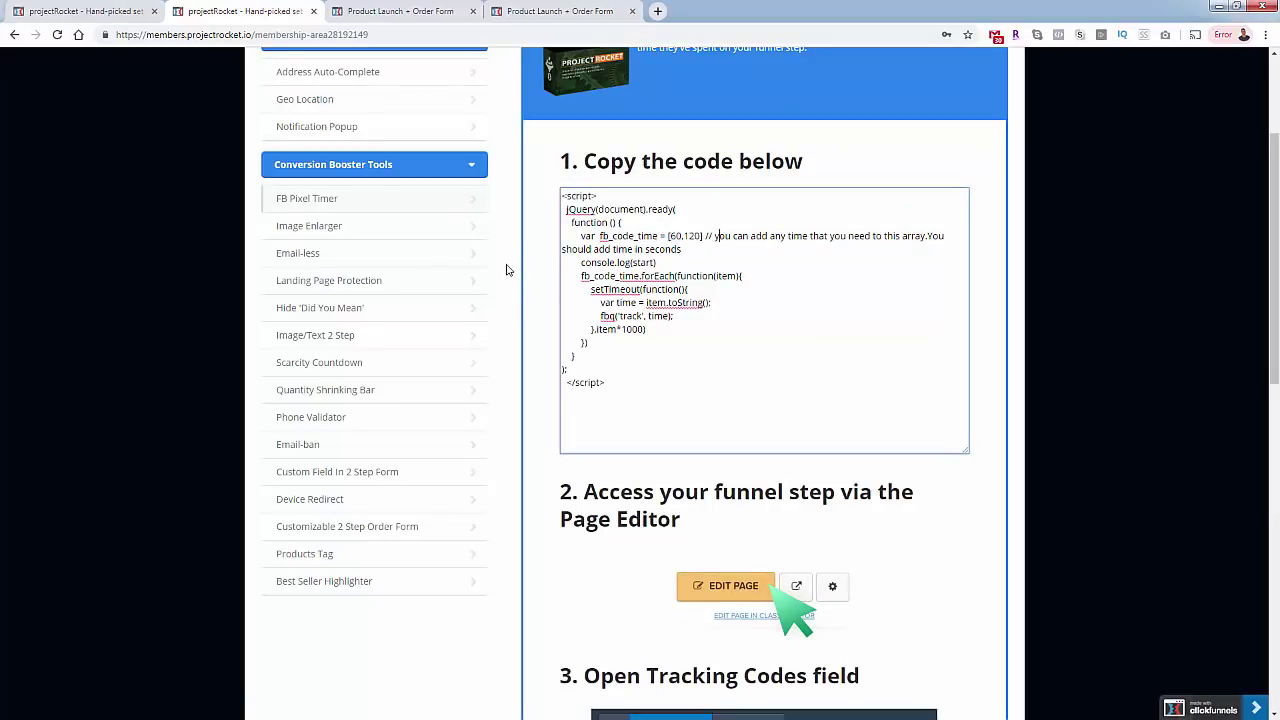
scroll(651, 551, down, 5)
scroll(633, 580, down, 3)
scroll(633, 580, up, 4)
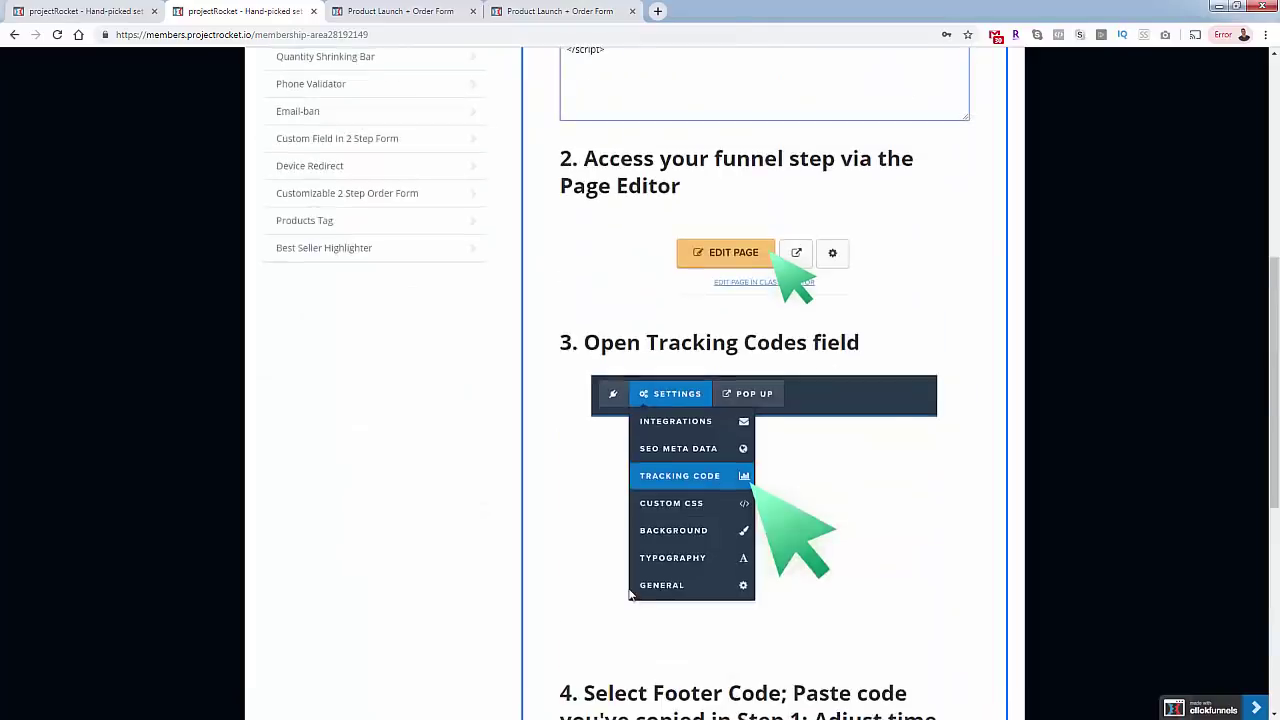
scroll(386, 563, up, 4)
Open the Scarcity Countdown instructions and scroll through its countdown script and steps
click(366, 500)
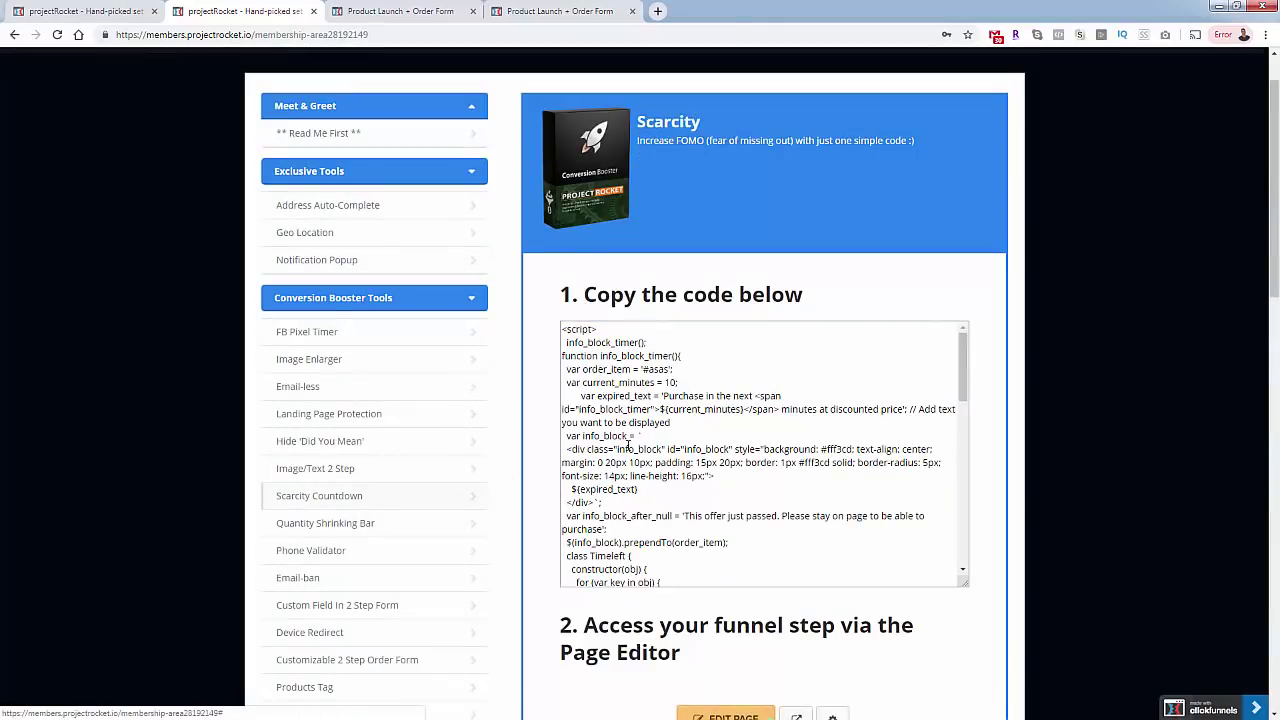
scroll(617, 563, down, 3)
scroll(617, 563, down, 3)
scroll(617, 563, down, 3)
scroll(617, 563, down, 3)
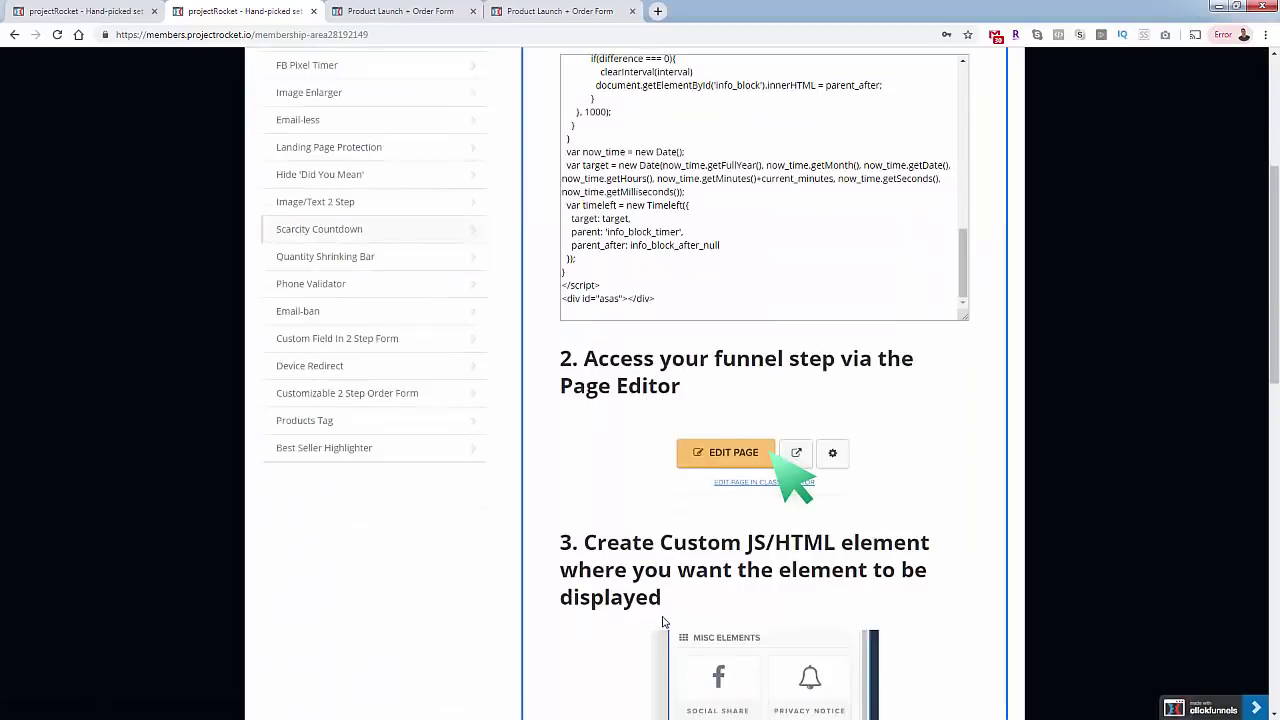
scroll(668, 640, down, 3)
scroll(660, 640, down, 6)
scroll(660, 636, down, 3)
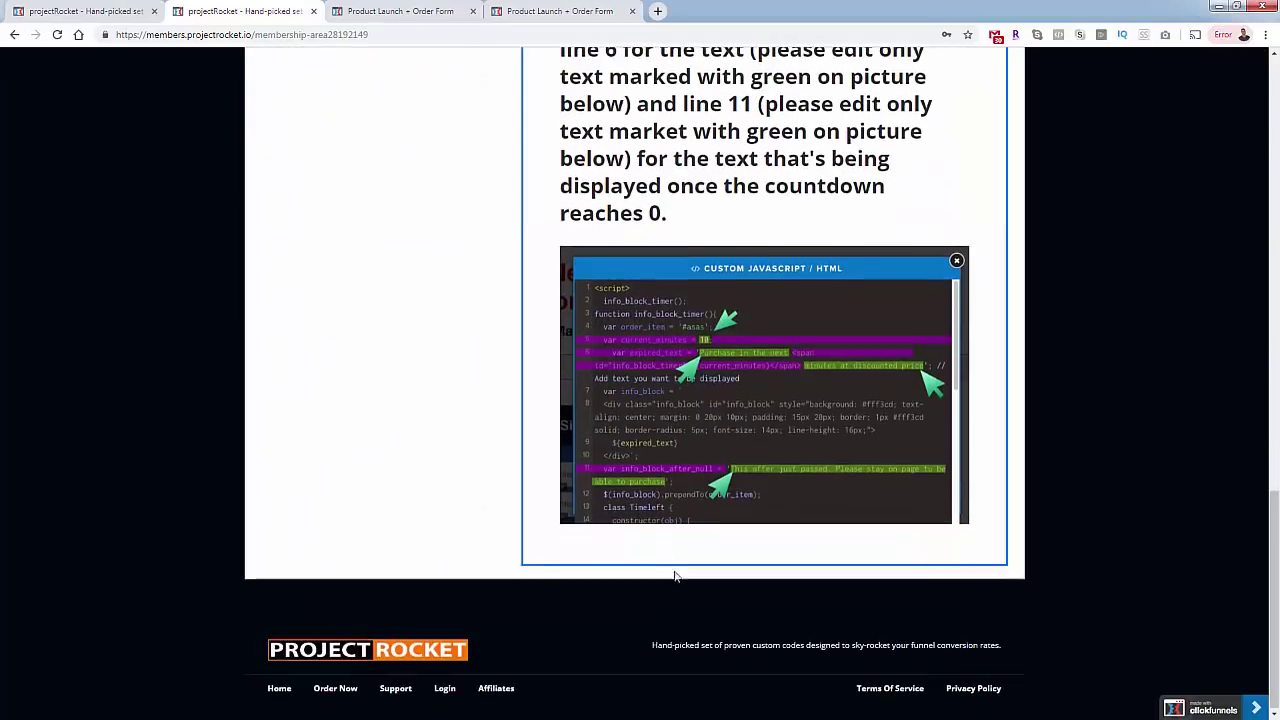
scroll(557, 604, up, 8)
scroll(558, 602, up, 3)
scroll(558, 602, up, 1)
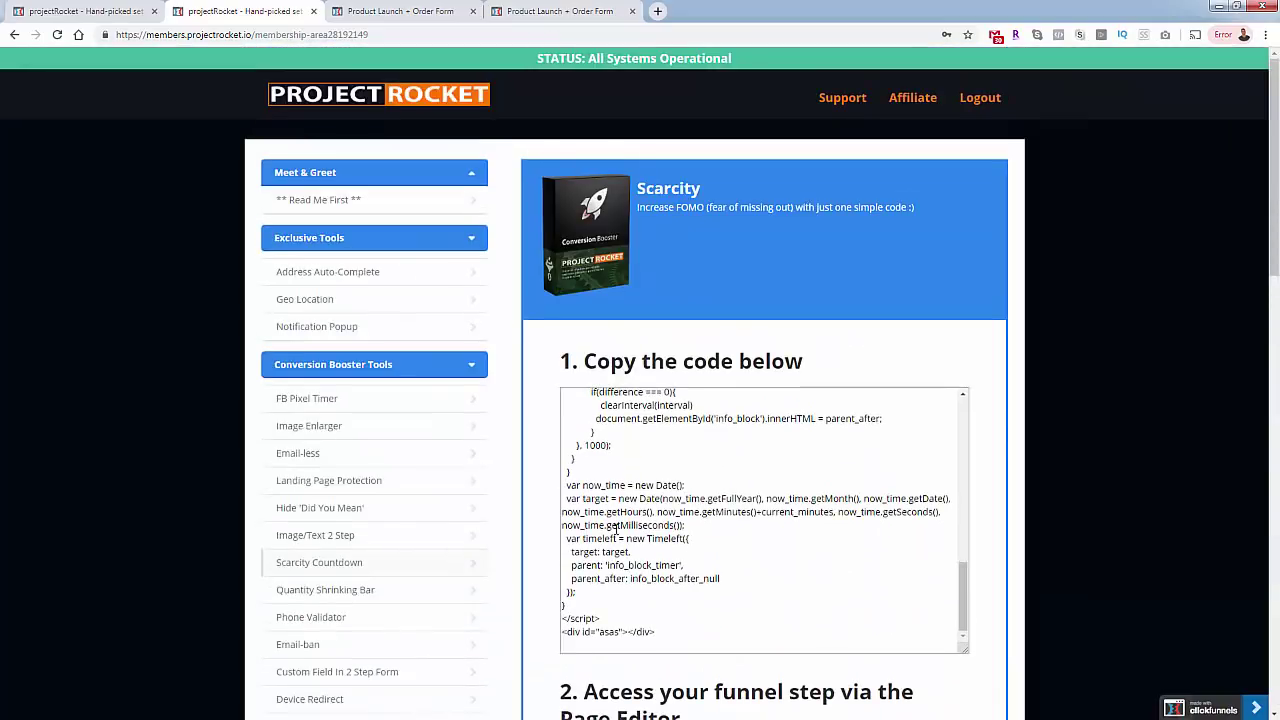